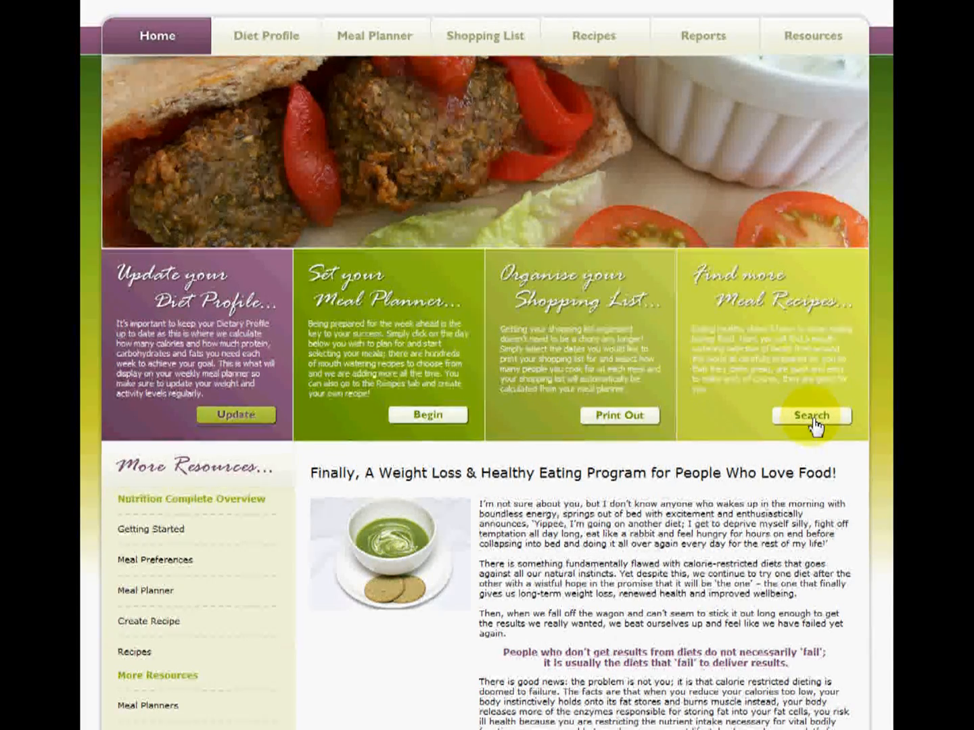
# Step: Open the form for adding a new recipe and search its ingredients for "multigrain"
pyautogui.click(815, 424)
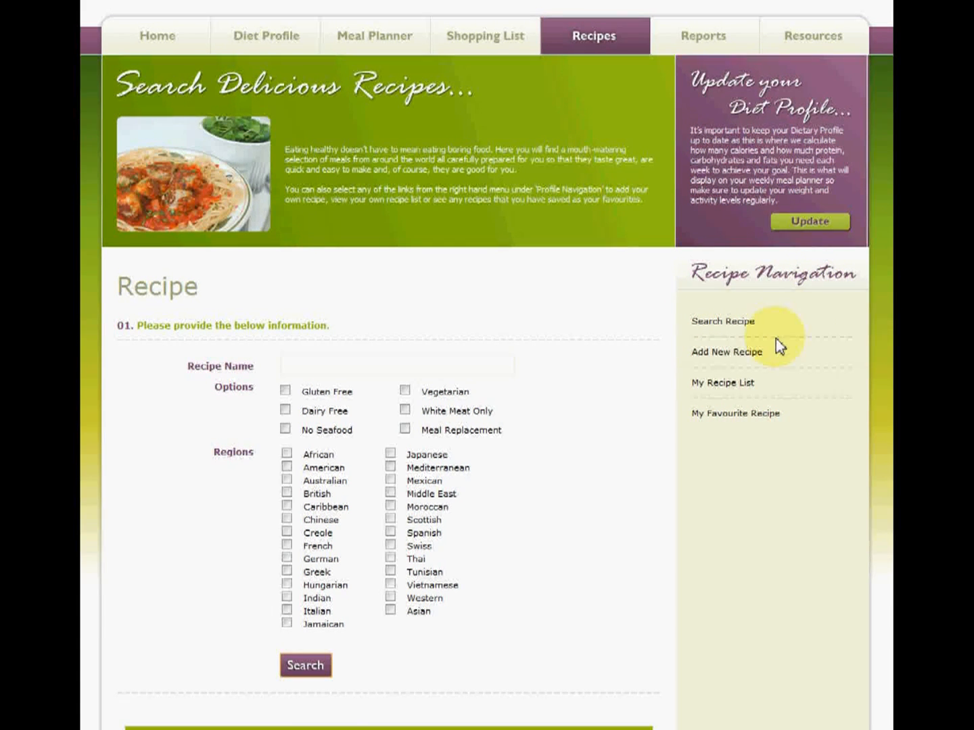
pyautogui.click(724, 355)
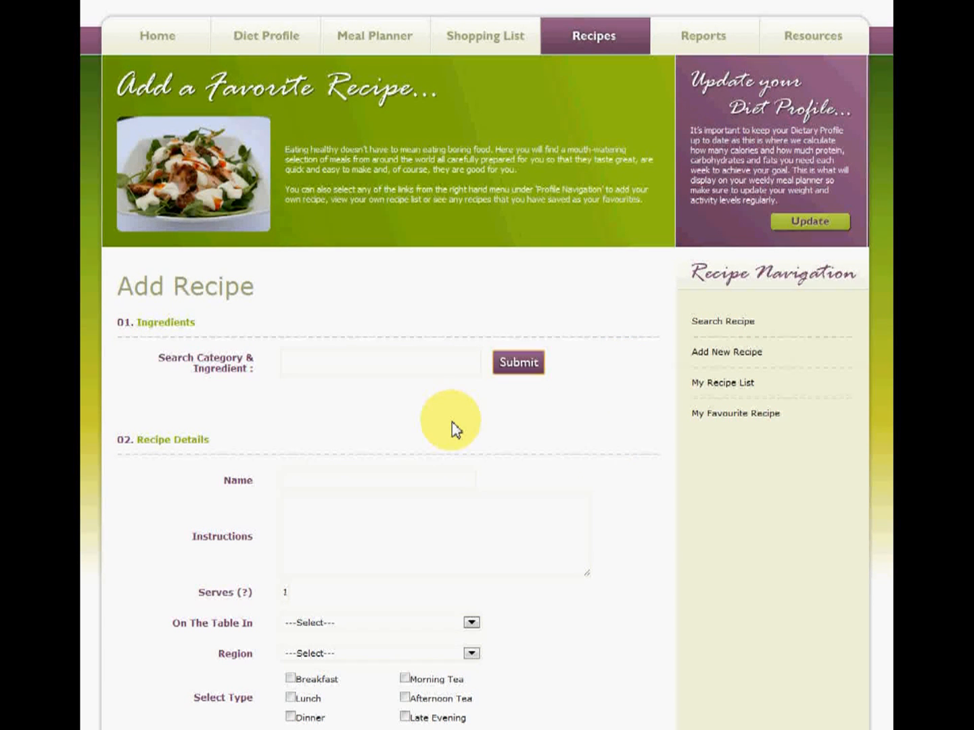
pyautogui.click(407, 369)
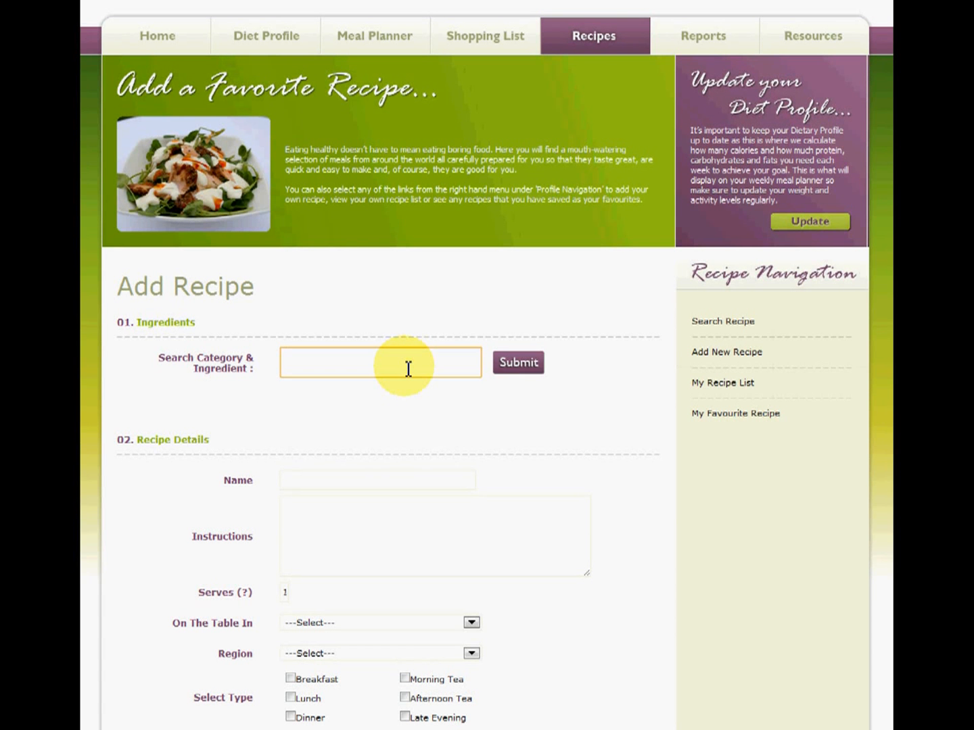
pyautogui.write('mul')
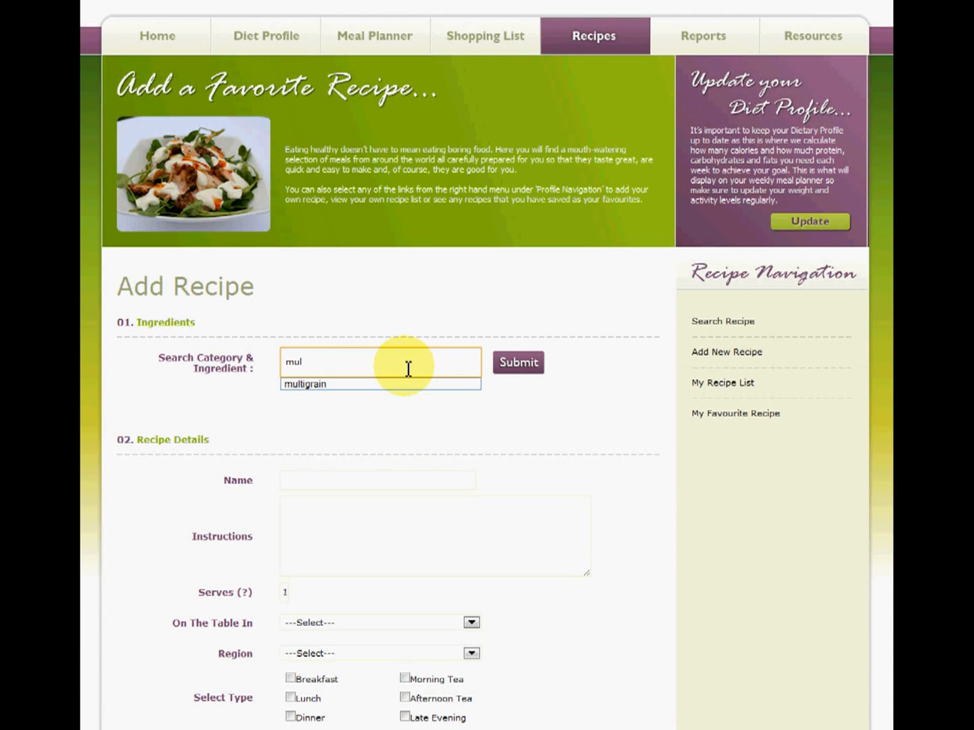
pyautogui.press('Down')
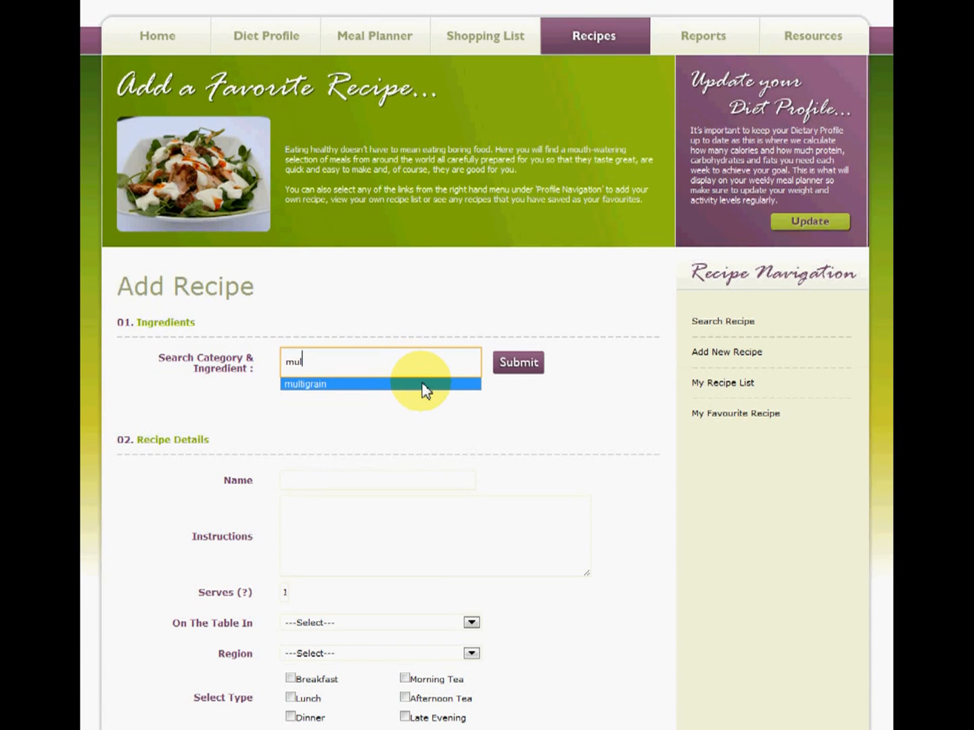
pyautogui.click(425, 384)
pyautogui.click(520, 366)
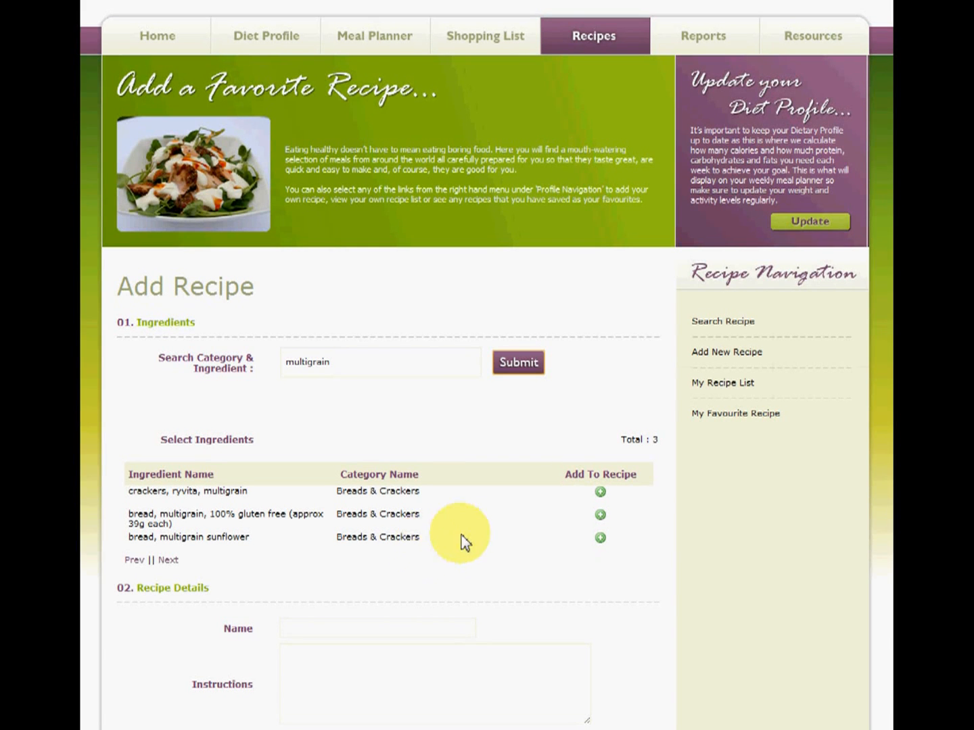
# Step: Add the 100% gluten free multigrain bread to the recipe and update its quantity to 2 slices
pyautogui.click(600, 515)
pyautogui.scroll(-1, 605, 521)
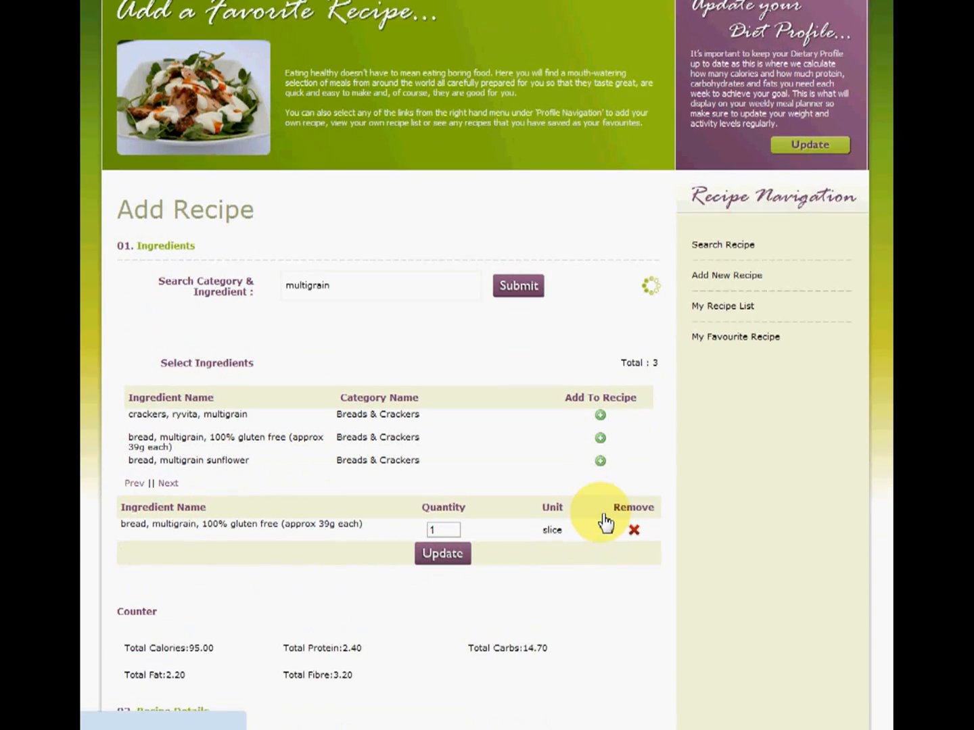
pyautogui.scroll(-1, 605, 521)
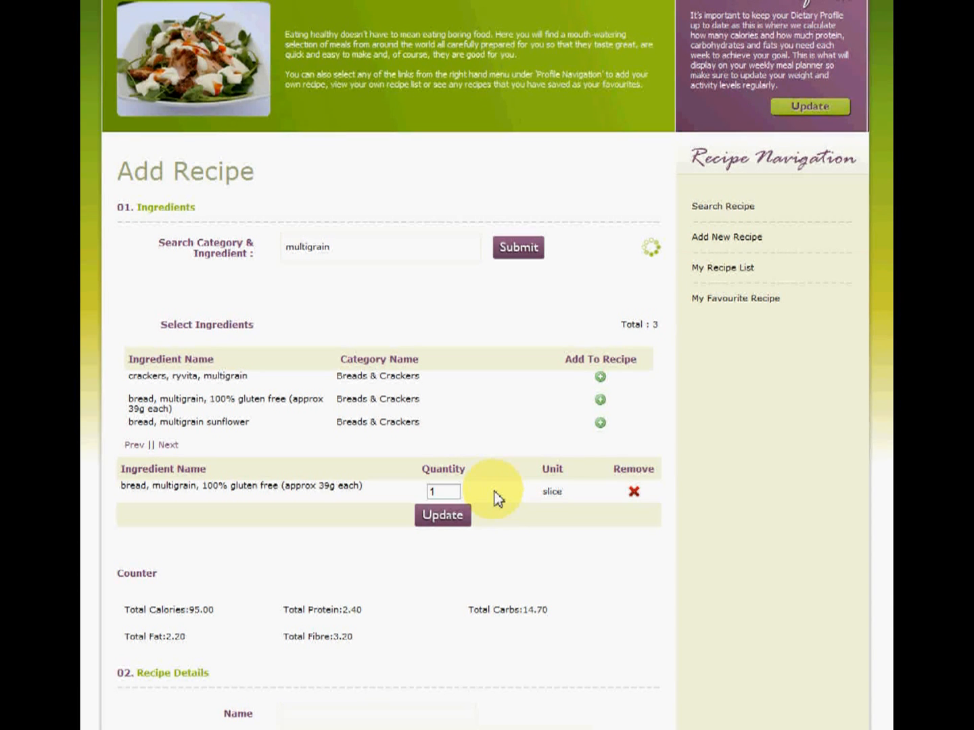
pyautogui.click(451, 492)
pyautogui.press('BackSpace')
pyautogui.write('2')
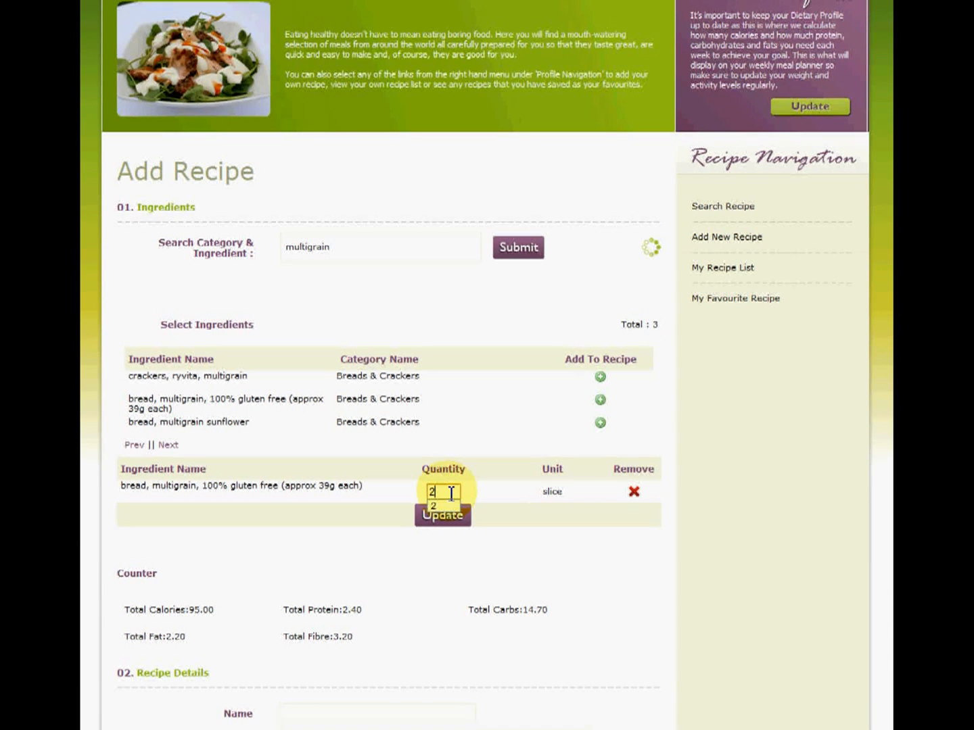
pyautogui.click(446, 521)
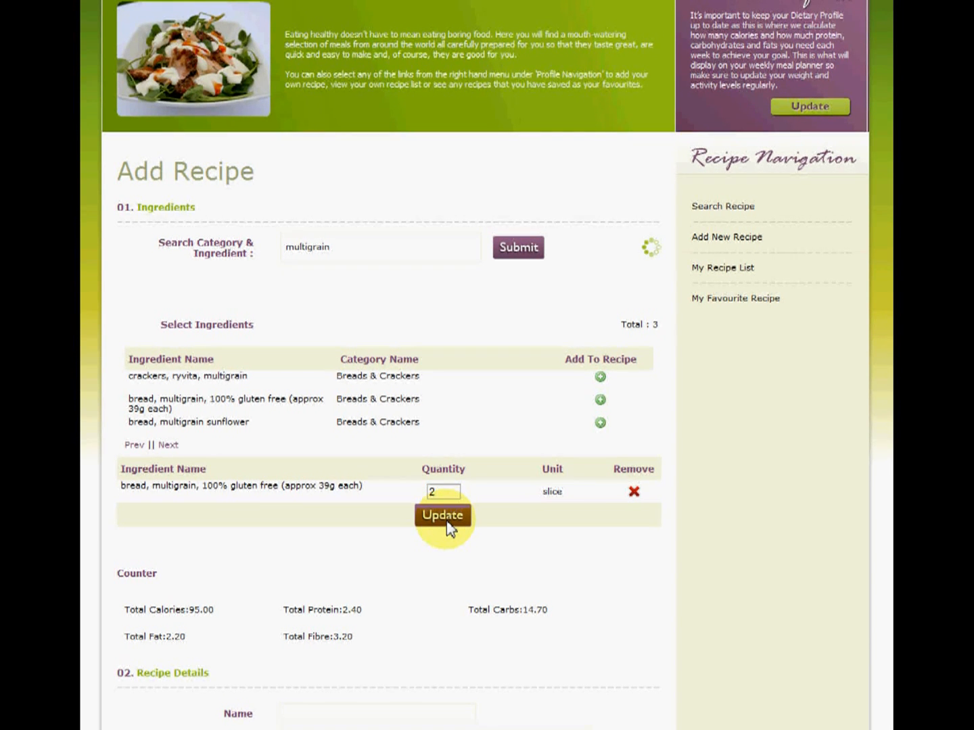
# Step: Search the ingredients for "eggs, large" and add the large eggs (approx 50g each) to the recipe
pyautogui.moveTo(342, 246); pyautogui.dragTo(225, 247)
pyautogui.write('egg')
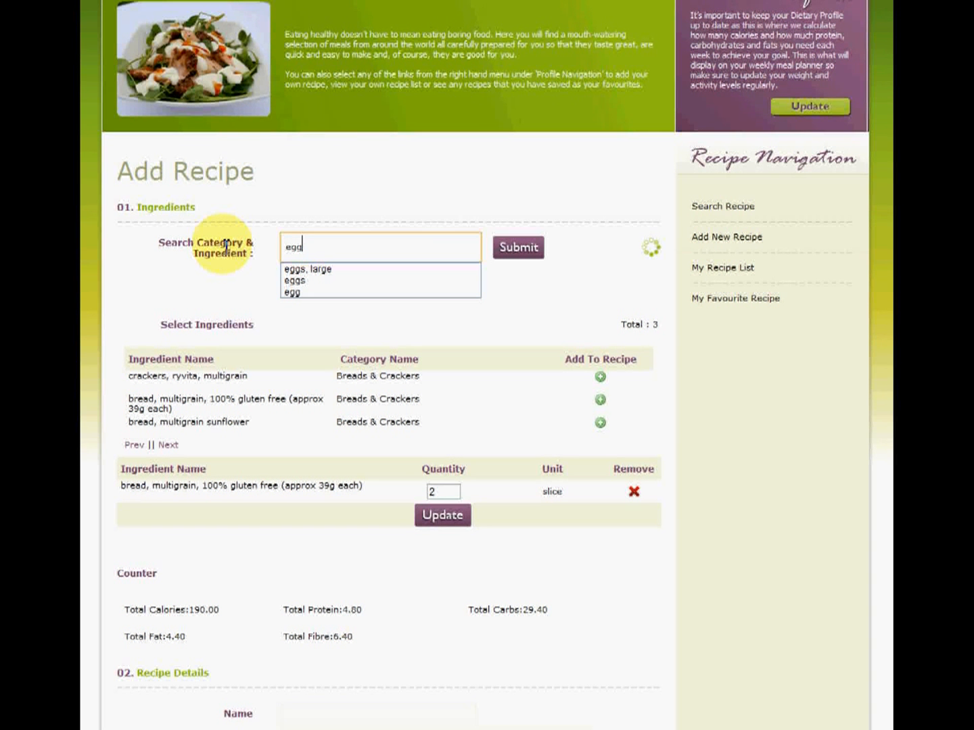
pyautogui.press('Down')
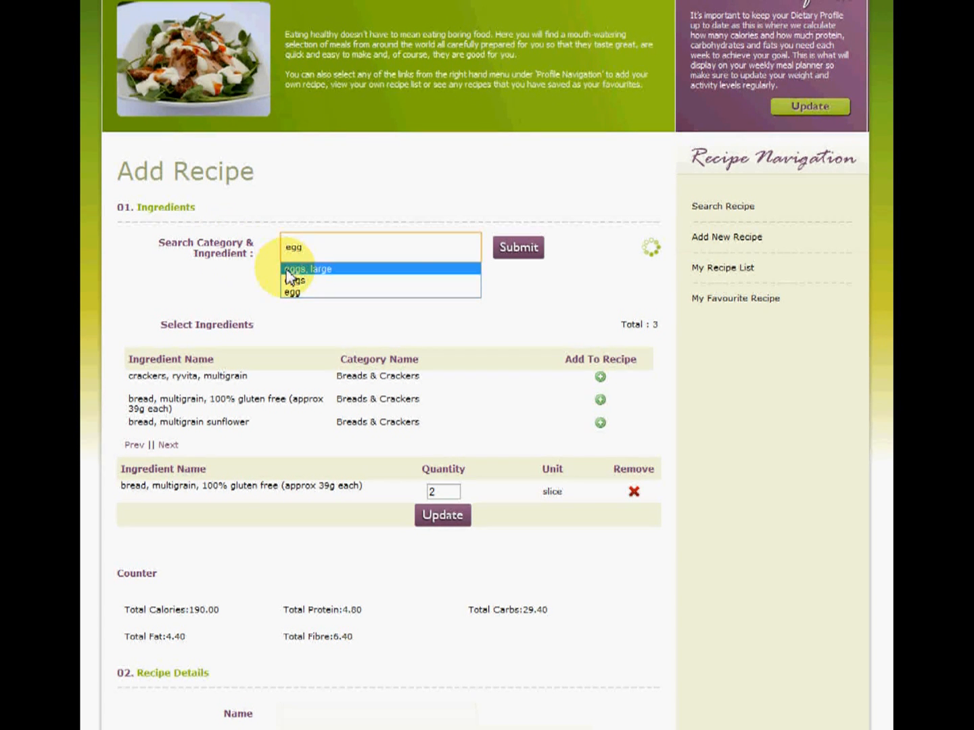
pyautogui.click(316, 268)
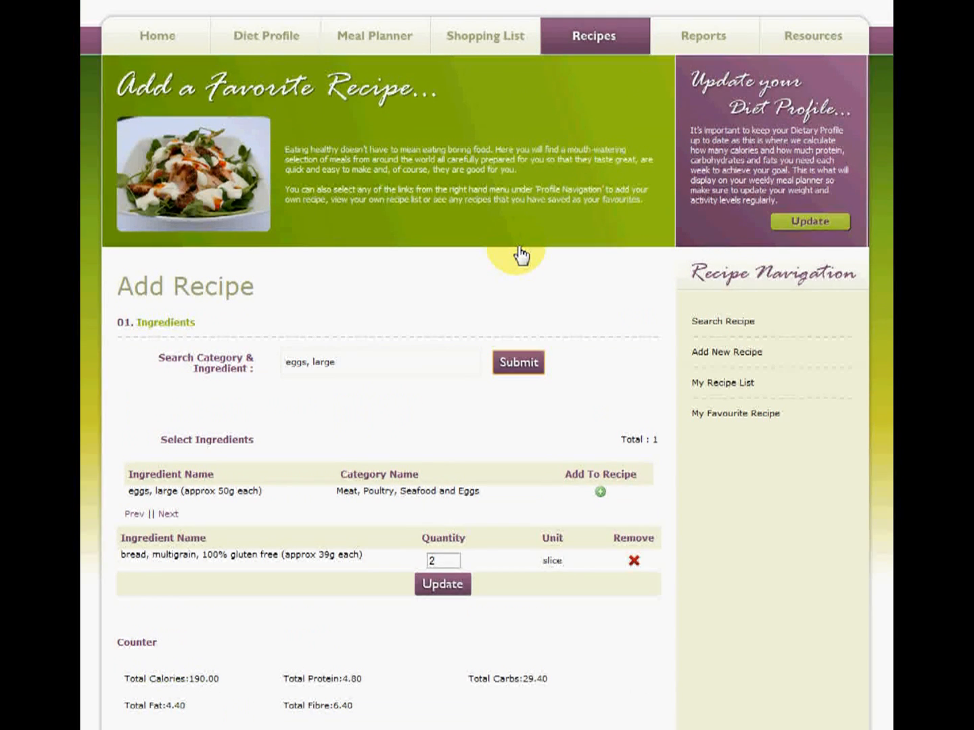
pyautogui.click(600, 493)
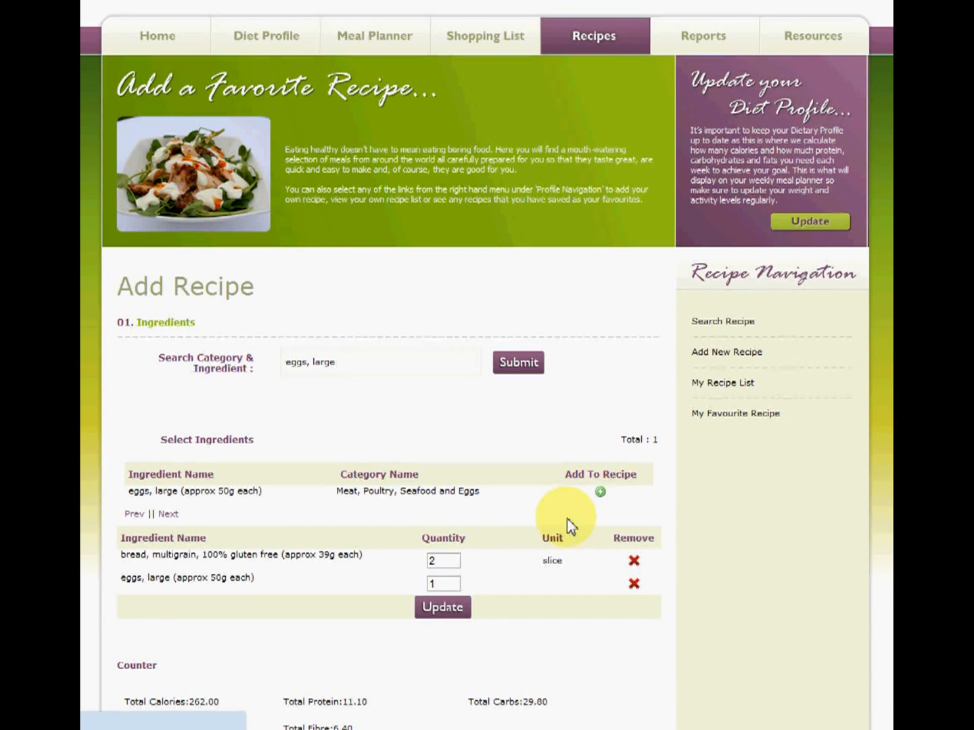
# Step: Set the quantity of the large eggs to 2 and update the ingredient list
pyautogui.click(447, 584)
pyautogui.press('BackSpace')
pyautogui.write('2')
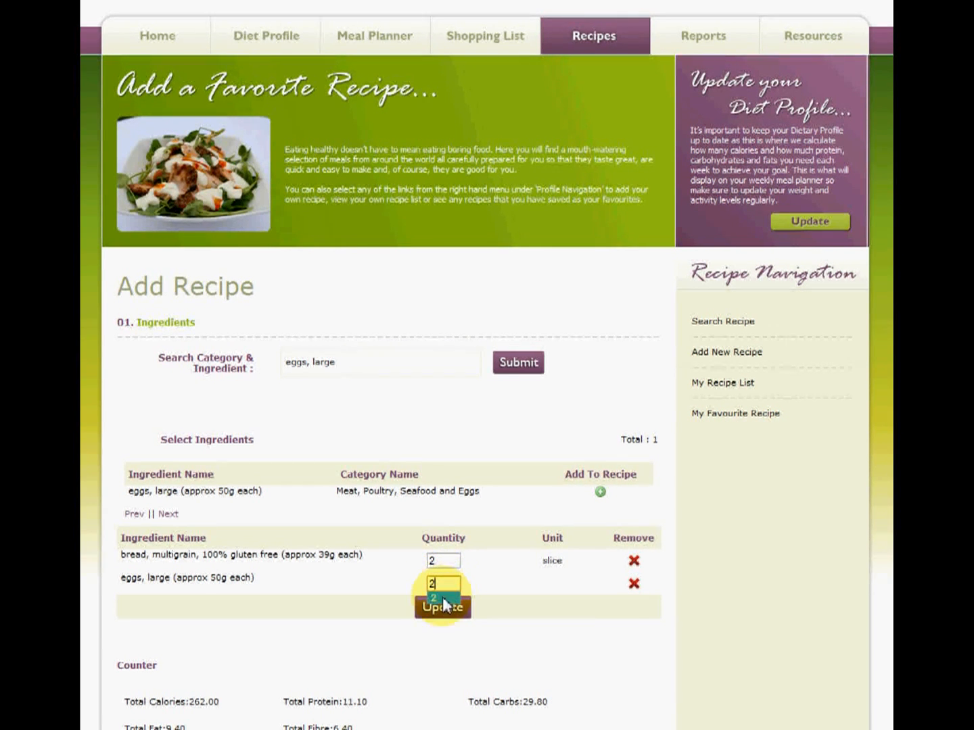
pyautogui.click(445, 612)
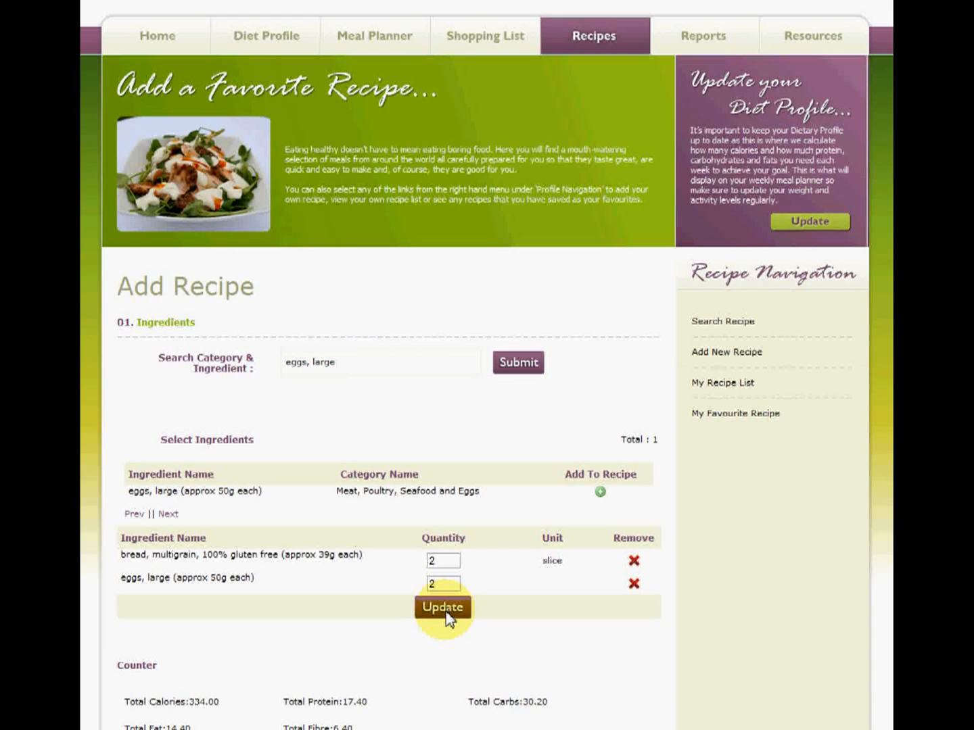
# Step: Name the recipe "Eggs on Toast" and enter "eat and enjoy" as its instructions
pyautogui.scroll(-4, 446, 611)
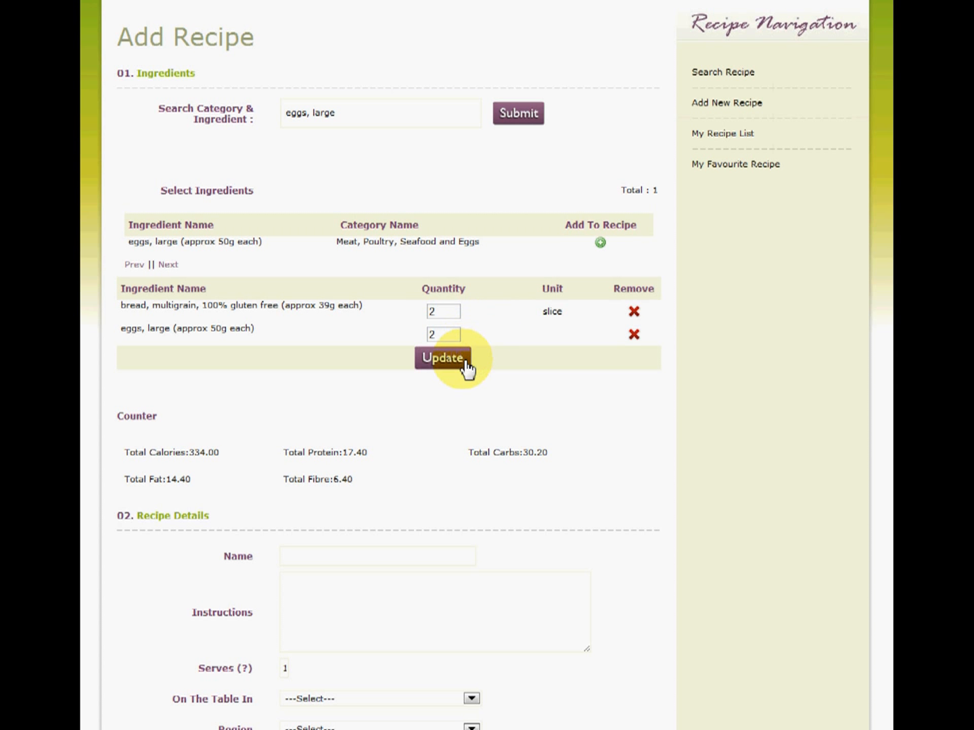
pyautogui.scroll(-1, 394, 455)
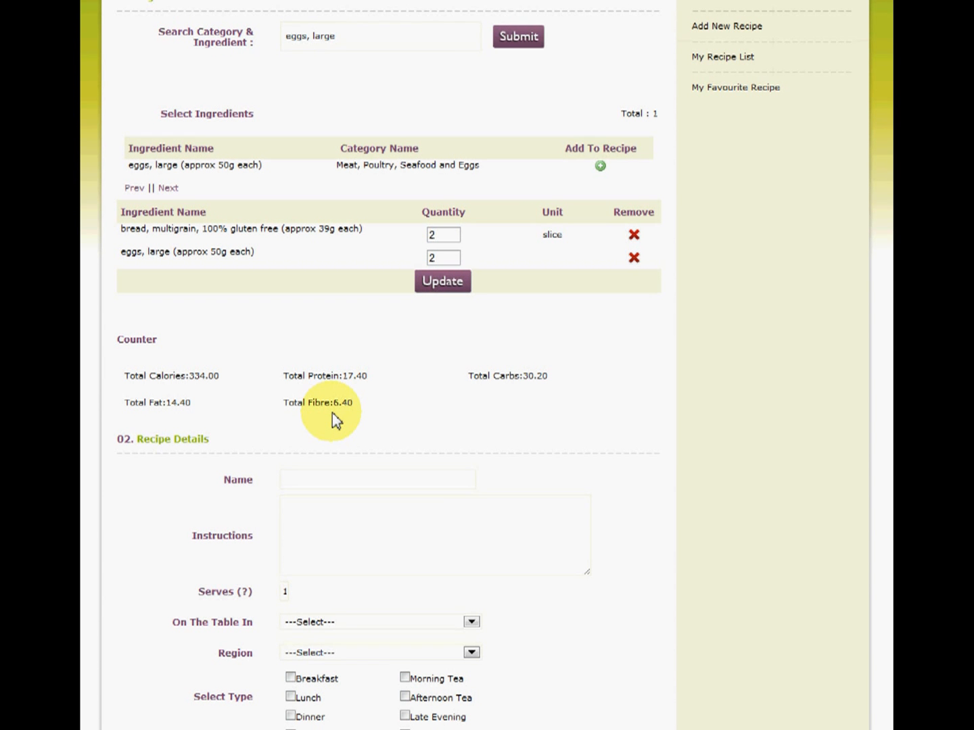
pyautogui.scroll(-3, 332, 413)
pyautogui.click(337, 366)
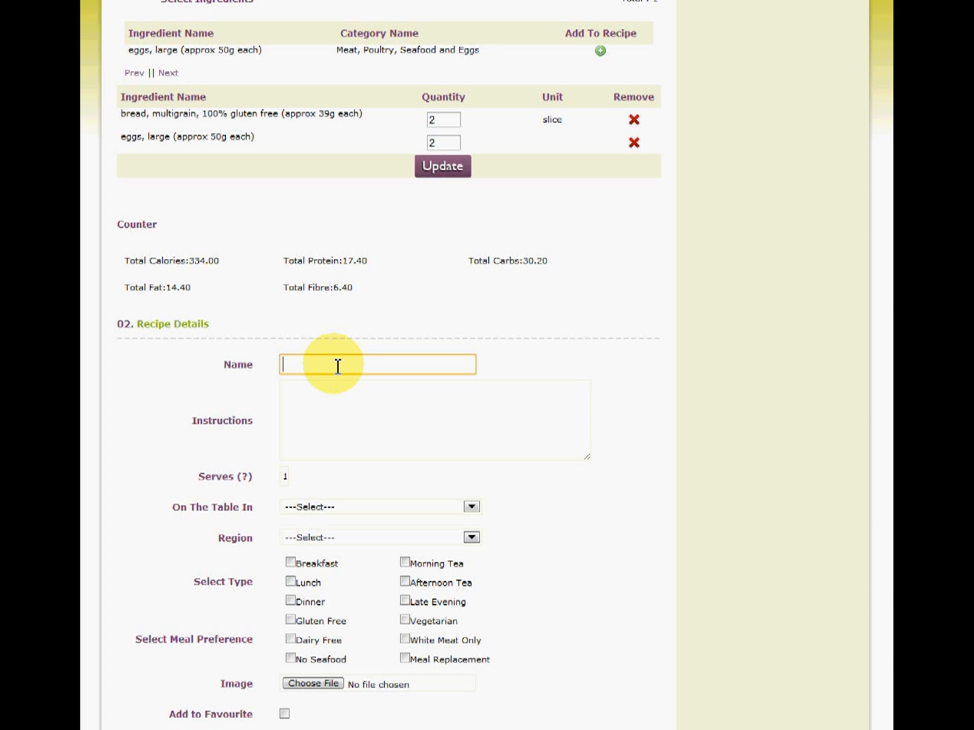
pyautogui.write('Egg')
pyautogui.press('Down')
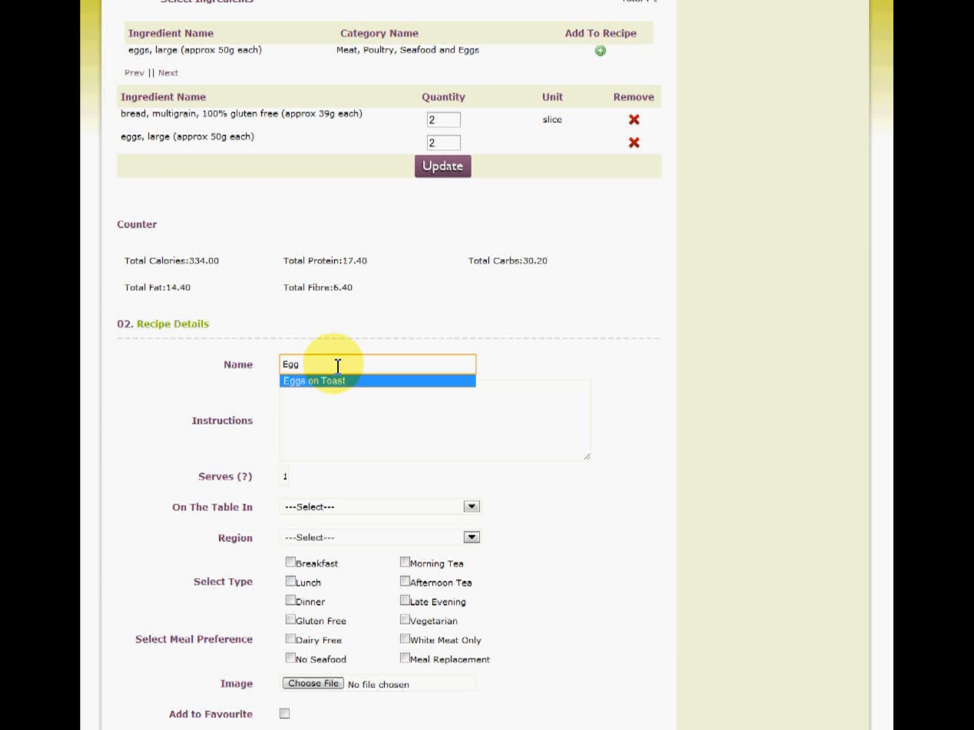
pyautogui.click(337, 383)
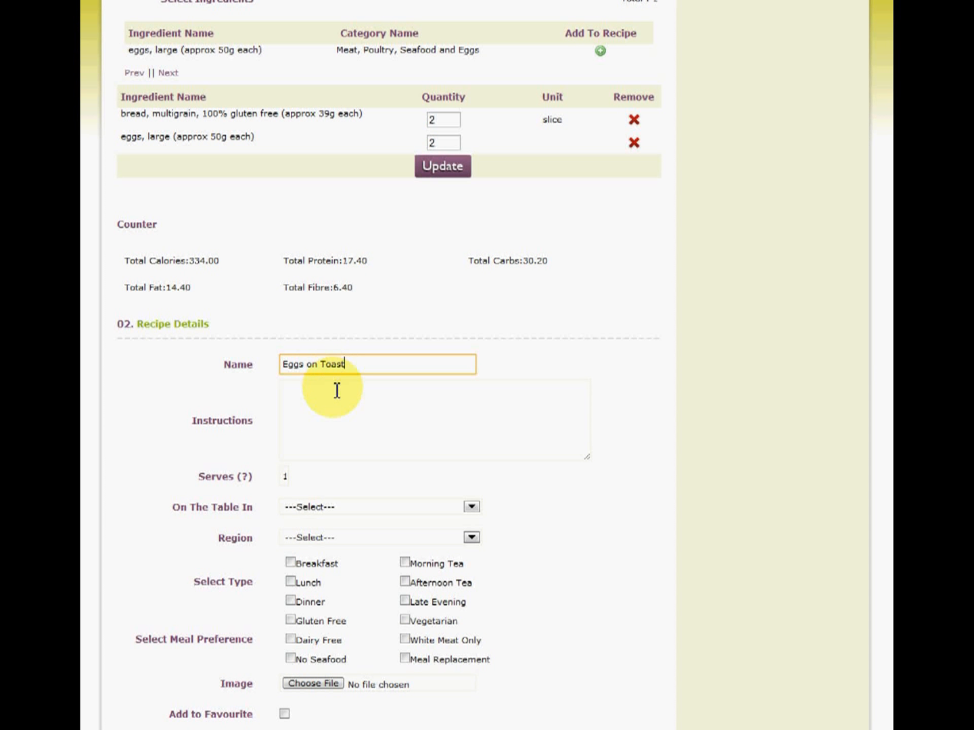
pyautogui.click(336, 396)
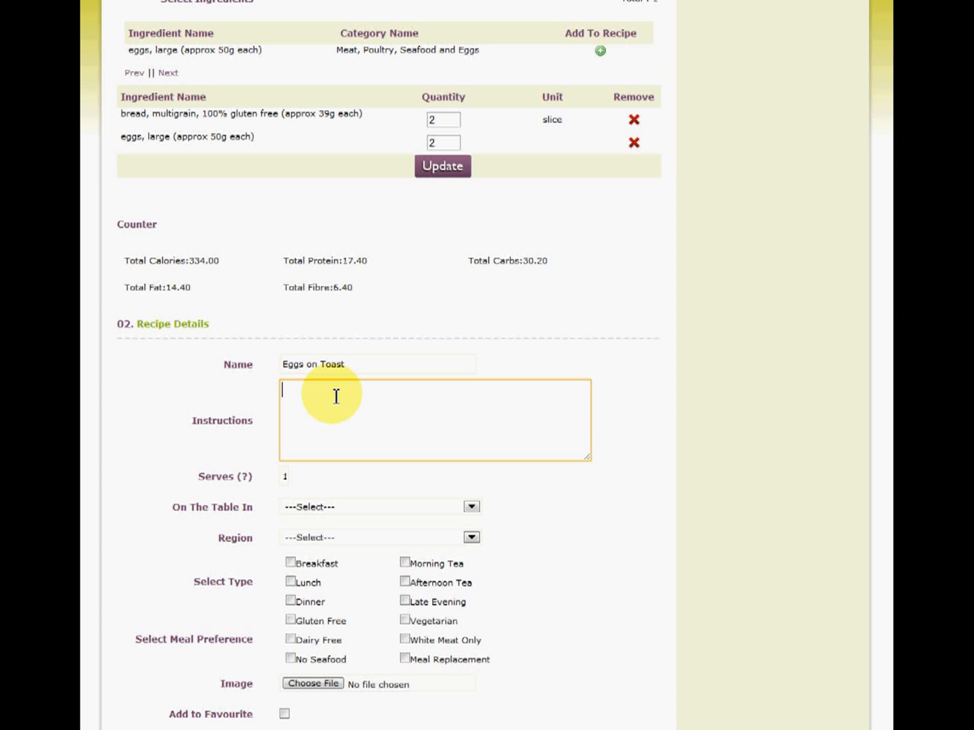
pyautogui.write('eat and enjoy')
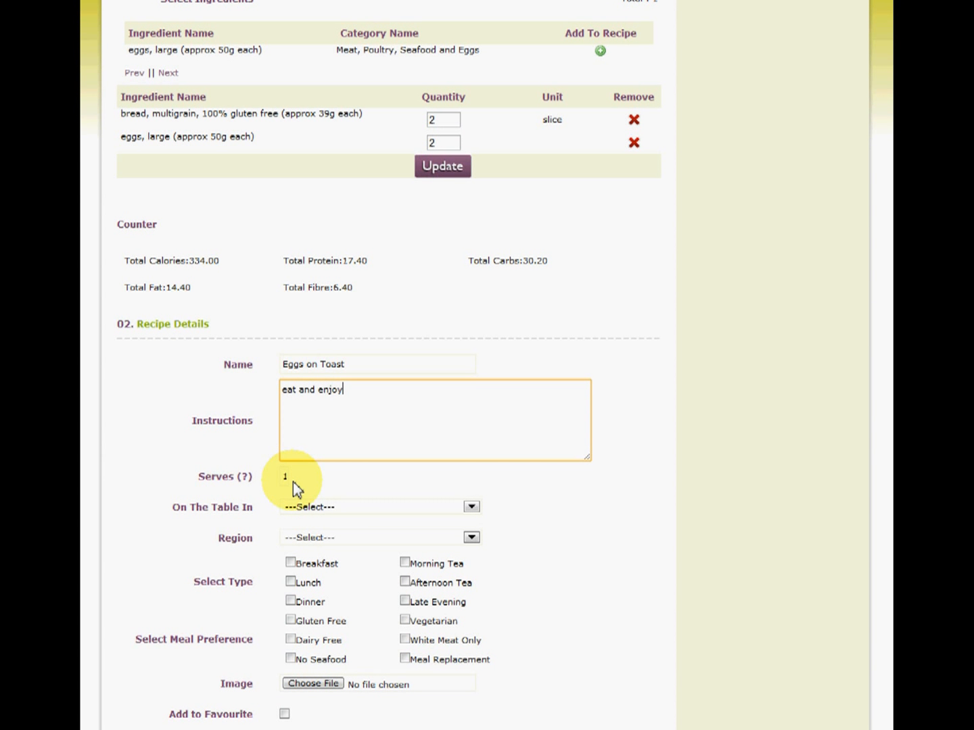
# Step: Set the recipe's On The Table In time to "Up to 5 minutes" and its region to Australian
pyautogui.scroll(-1, 293, 482)
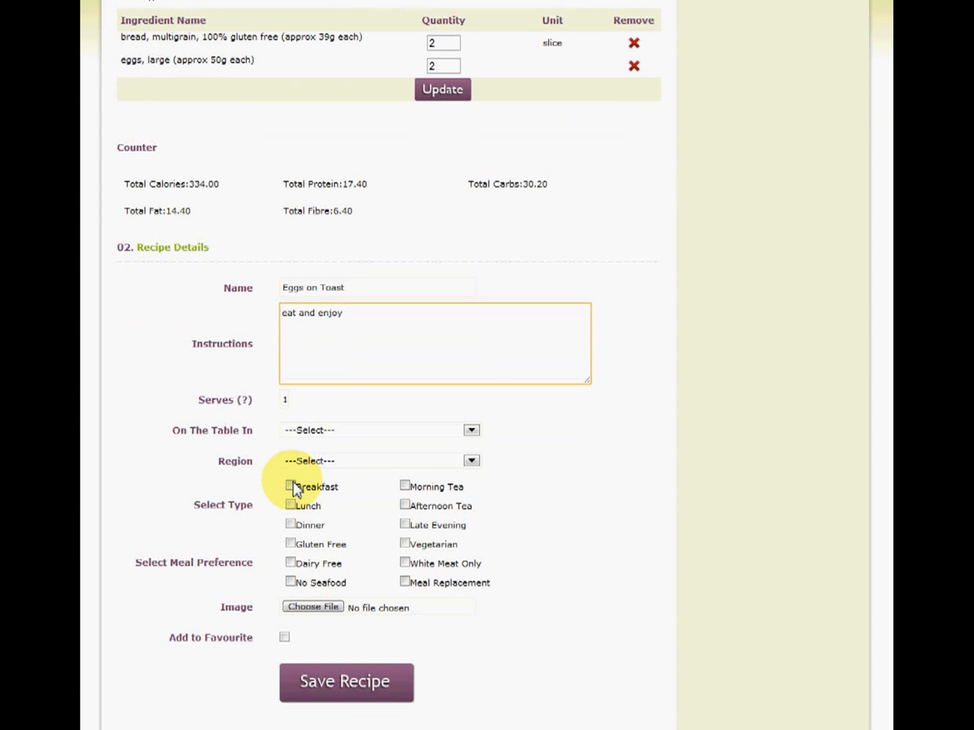
pyautogui.scroll(-1, 292, 486)
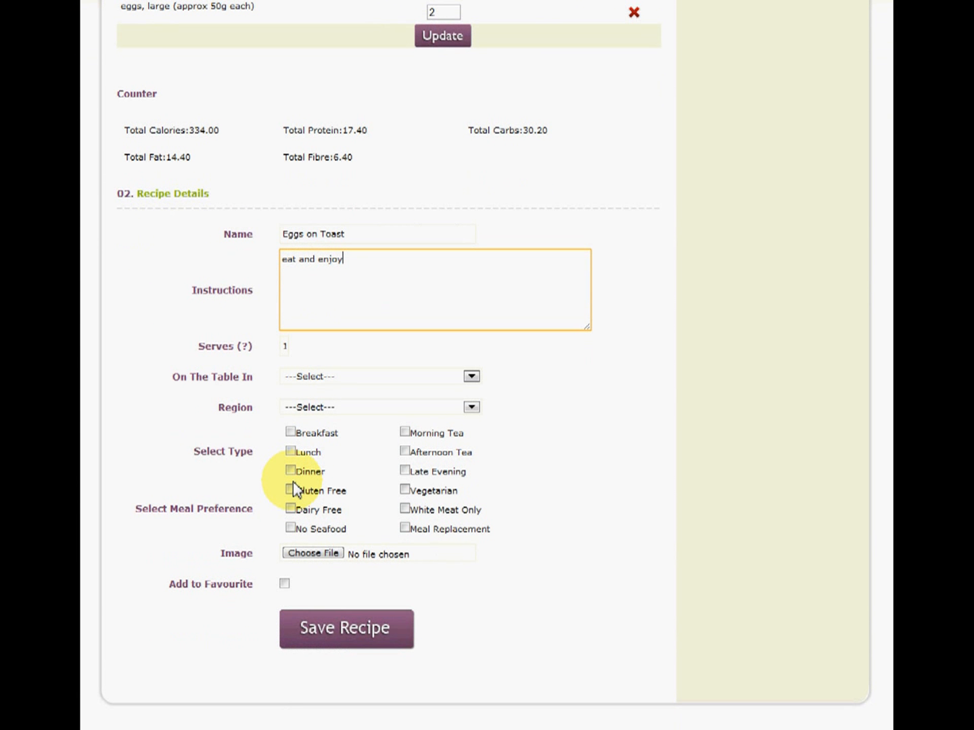
pyautogui.click(447, 376)
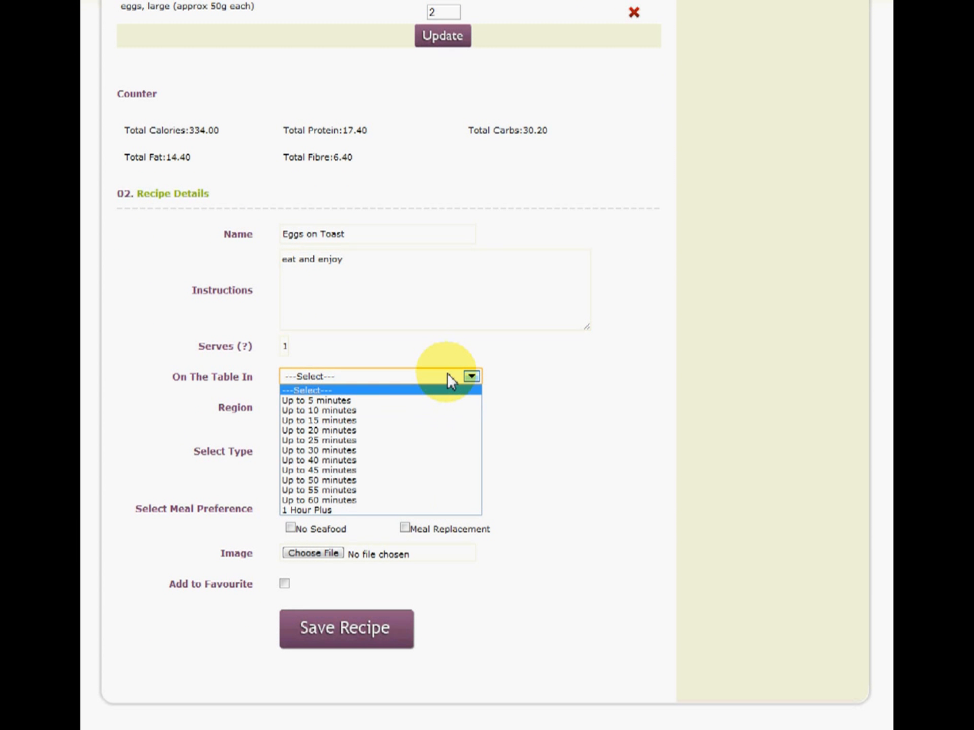
pyautogui.click(421, 401)
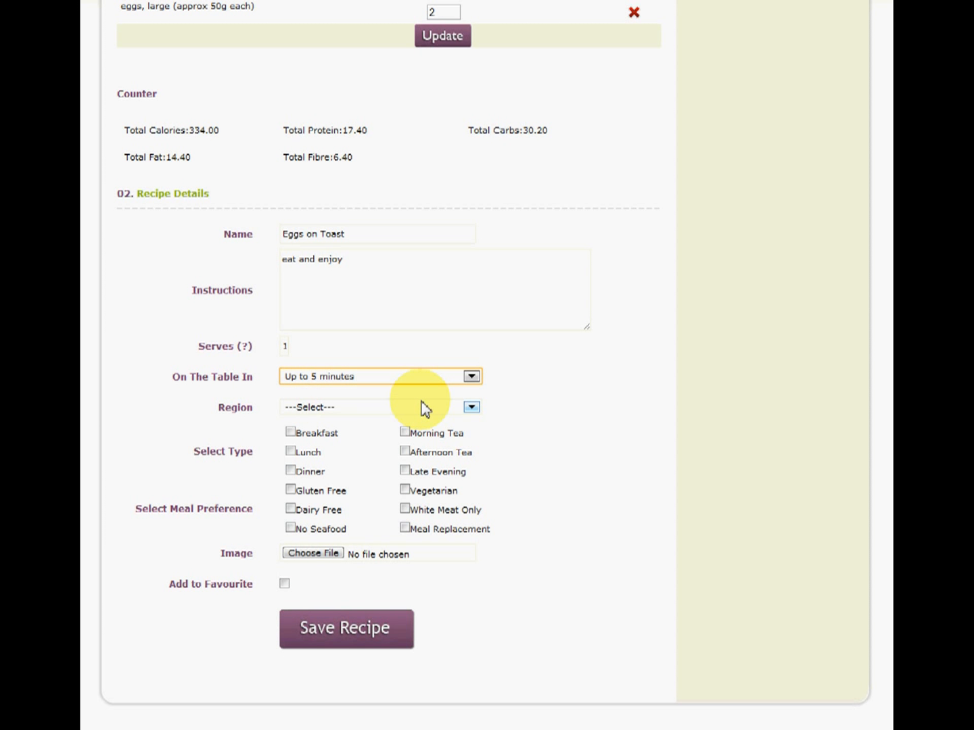
pyautogui.click(414, 408)
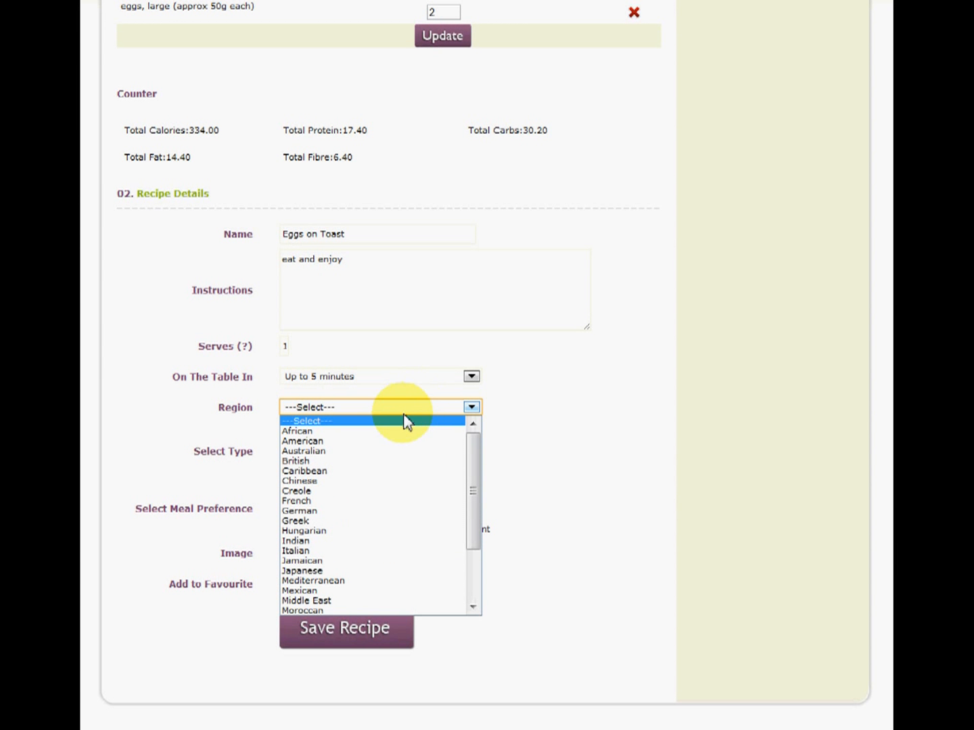
pyautogui.click(356, 451)
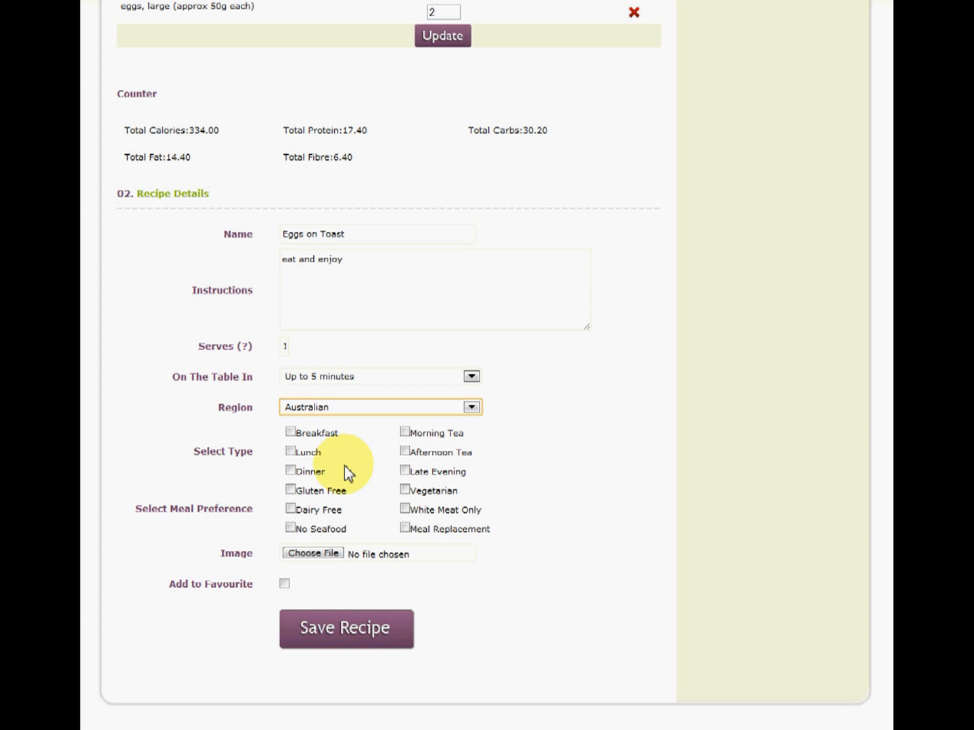
# Step: Select Breakfast, Lunch and Late Evening as the recipe's meal types
pyautogui.click(291, 434)
pyautogui.click(290, 433)
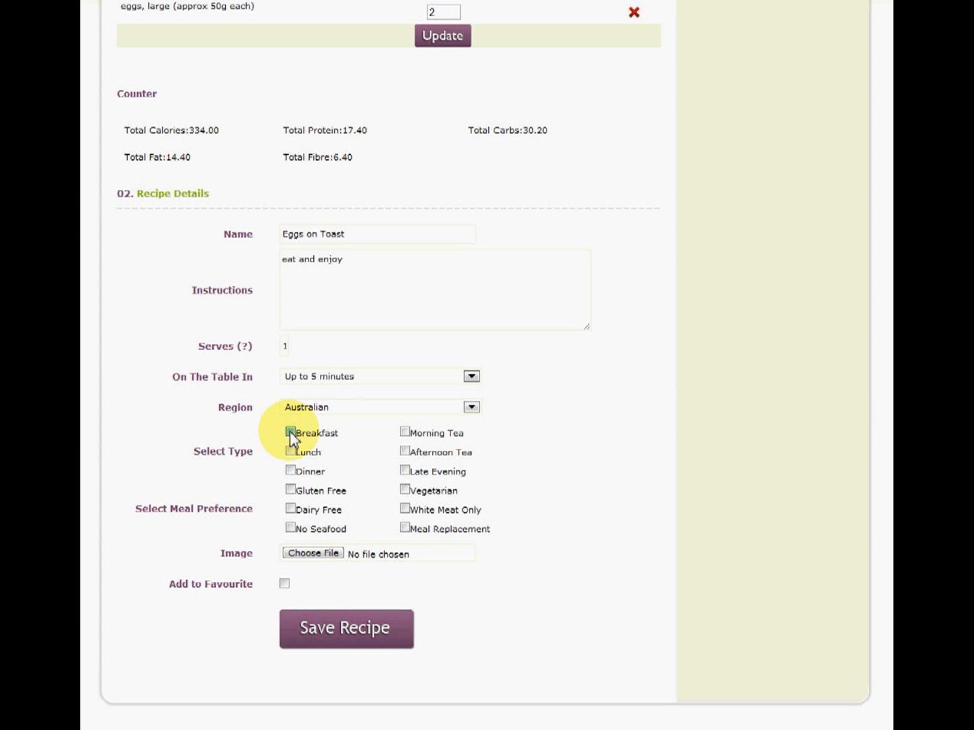
pyautogui.click(293, 456)
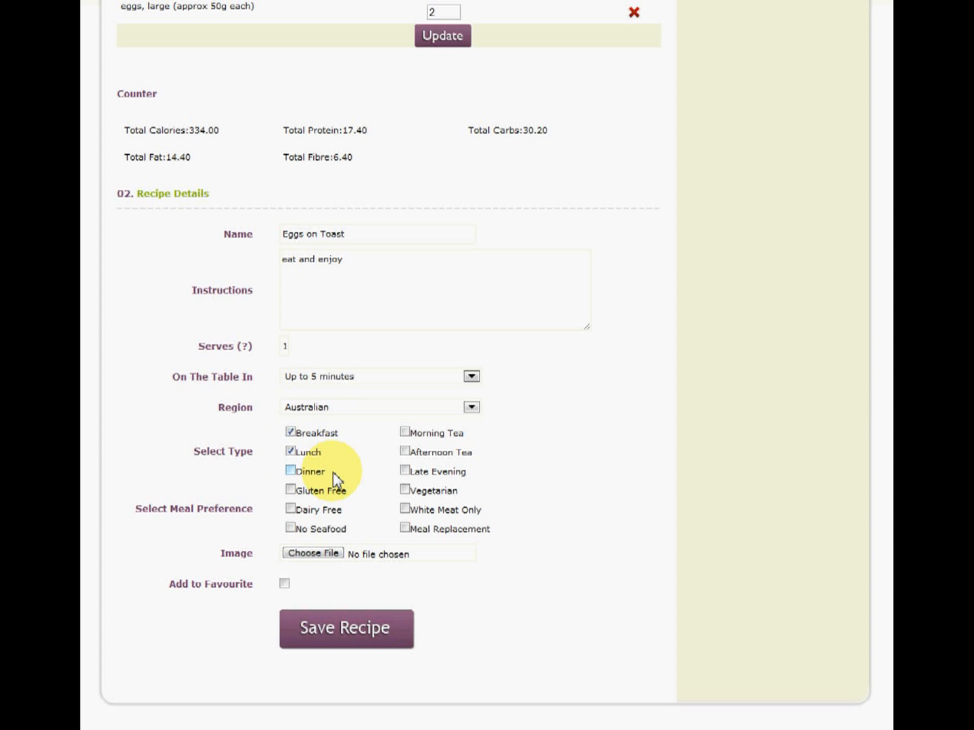
pyautogui.click(405, 471)
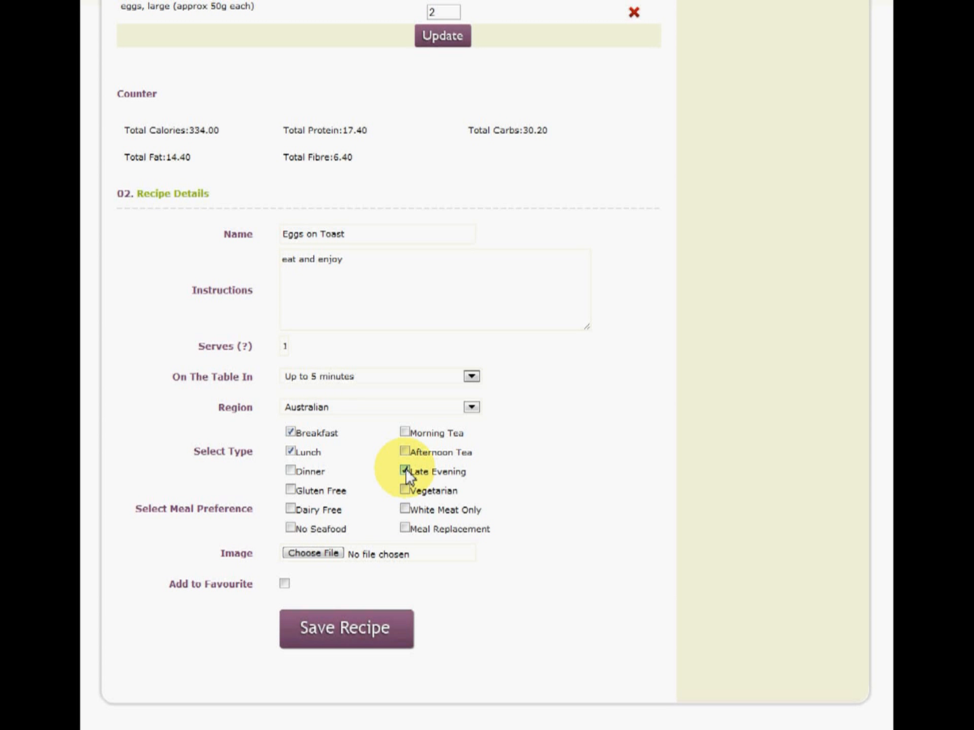
# Step: Mark the recipe's meal preferences as Gluten Free, Dairy Free and No Seafood
pyautogui.click(291, 497)
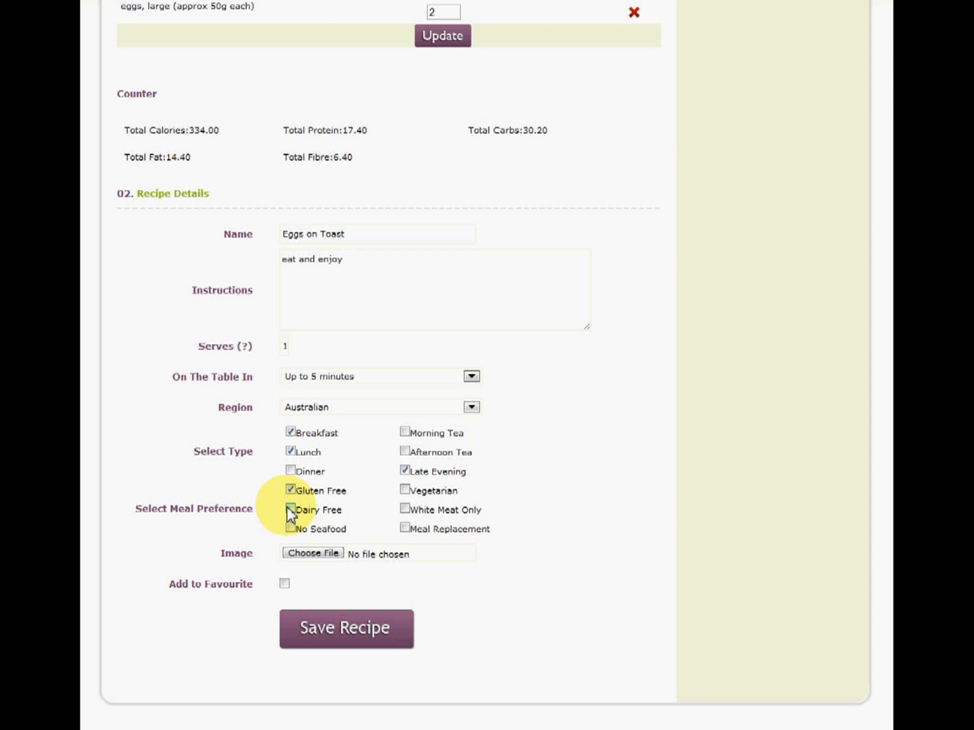
pyautogui.click(293, 512)
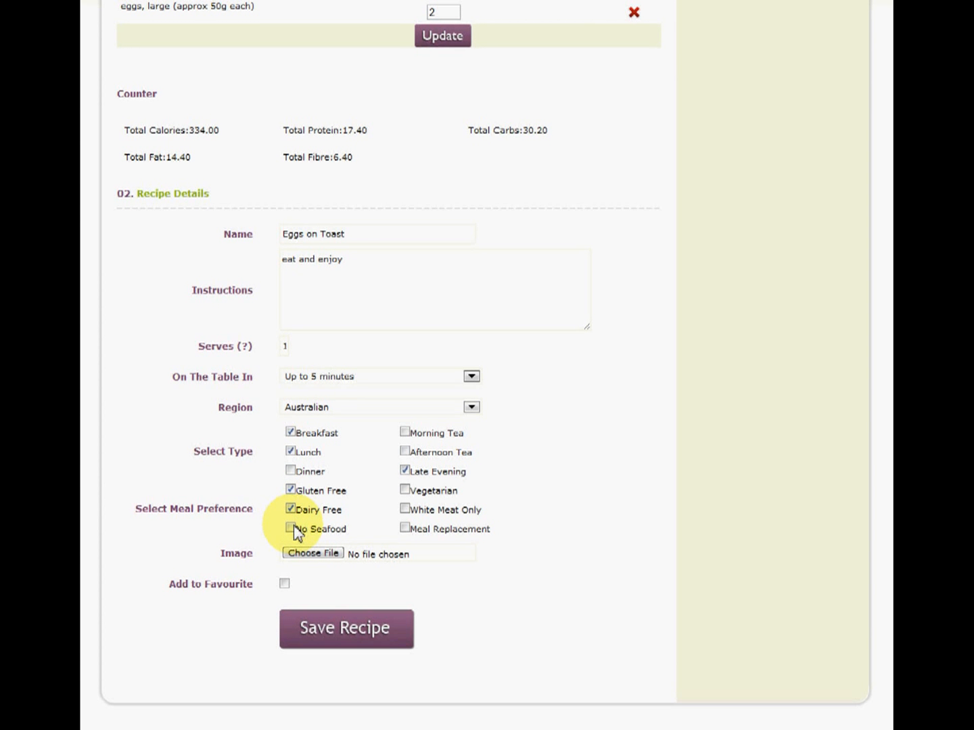
pyautogui.click(291, 529)
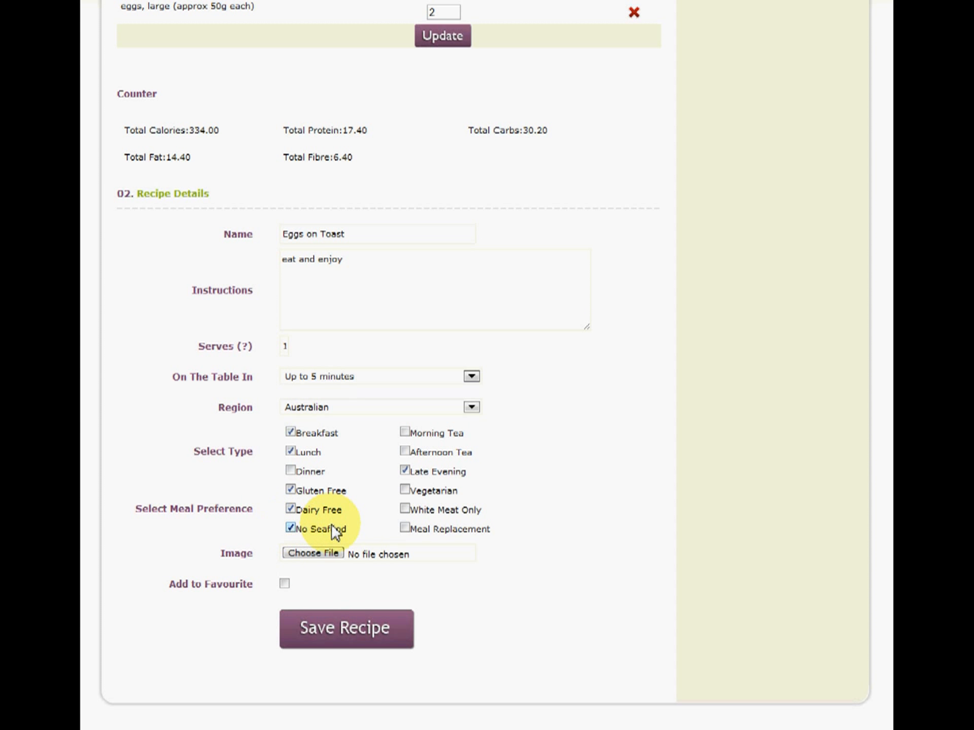
# Step: Add White Meat Only and Vegetarian to the recipe's meal preferences, and save the recipe as a favourite
pyautogui.click(404, 509)
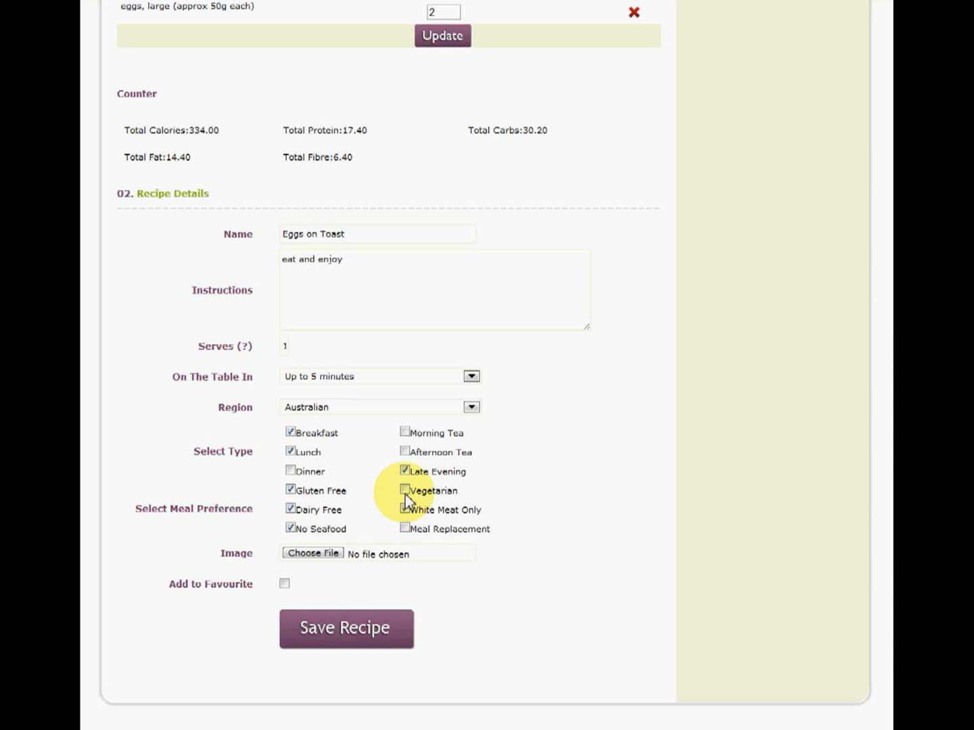
pyautogui.click(405, 491)
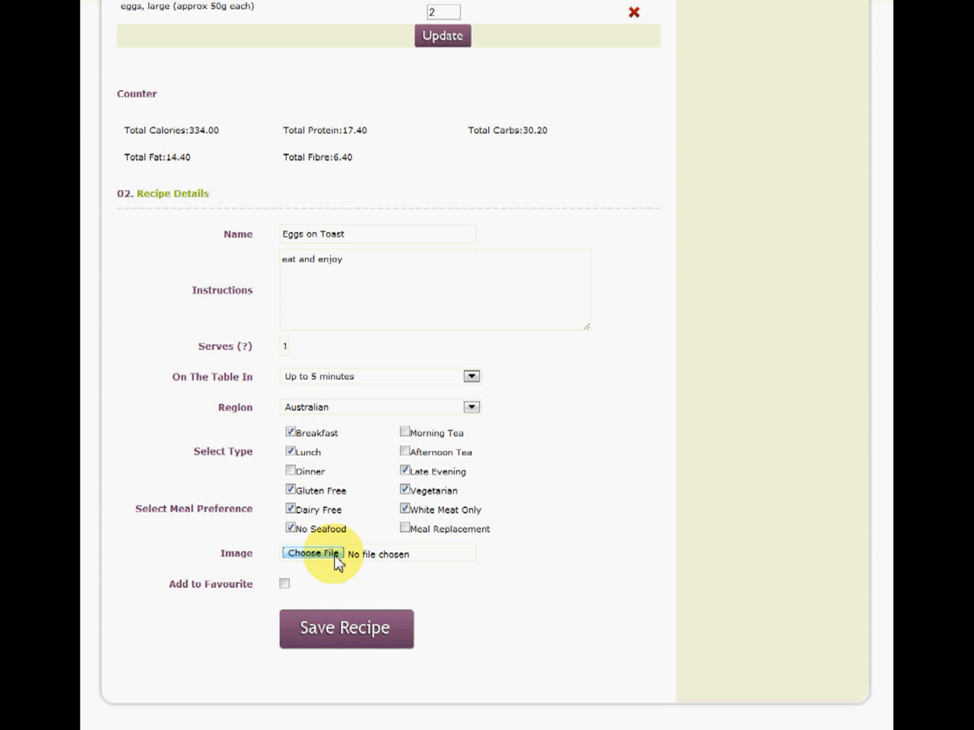
pyautogui.click(285, 585)
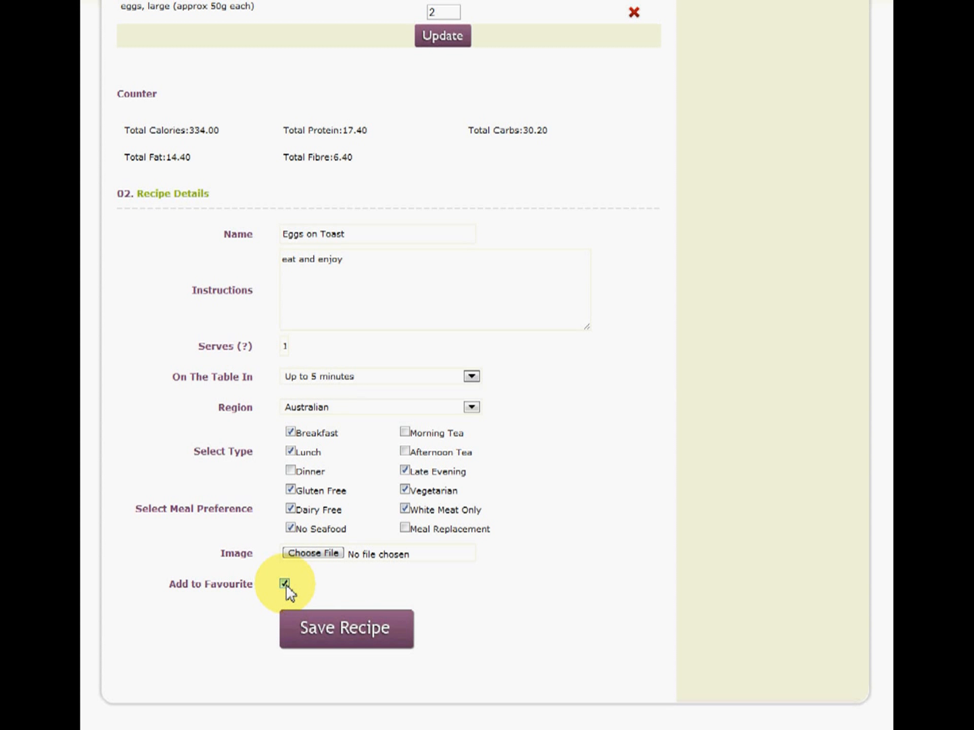
pyautogui.click(353, 633)
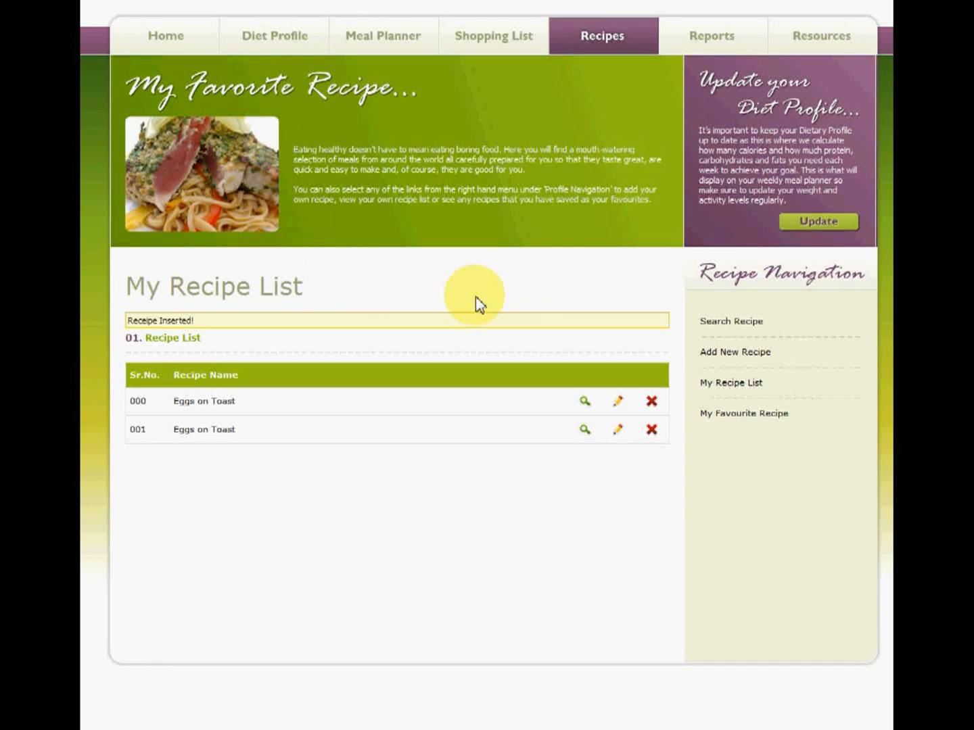
# Step: Delete the first Eggs on Toast entry, number 000, from My Recipe List and confirm the deletion
pyautogui.click(740, 387)
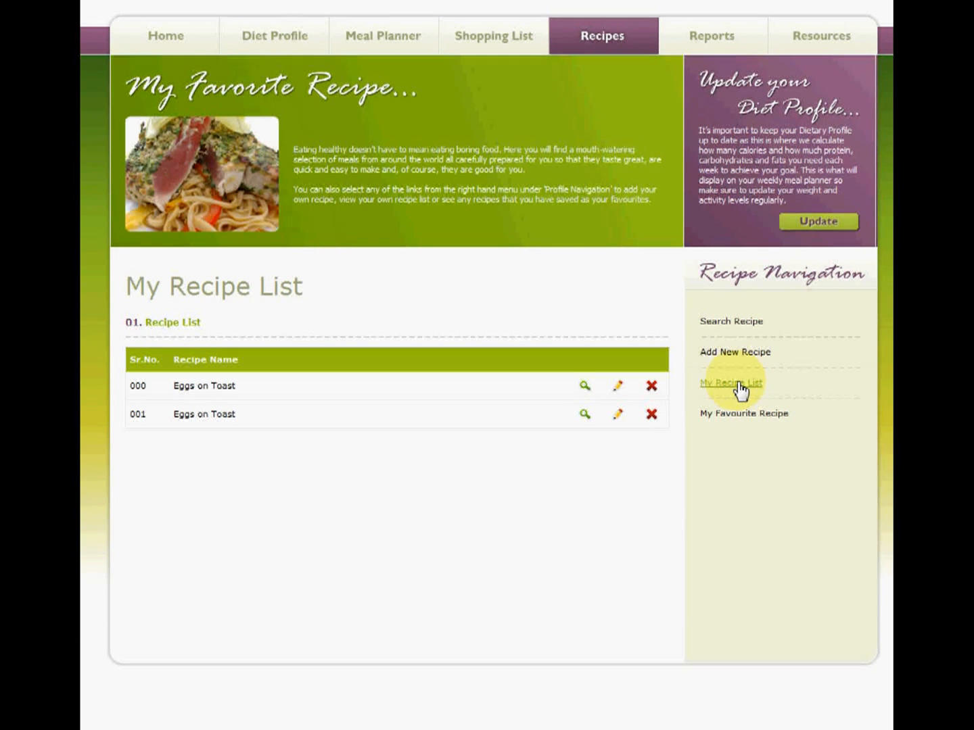
pyautogui.click(651, 387)
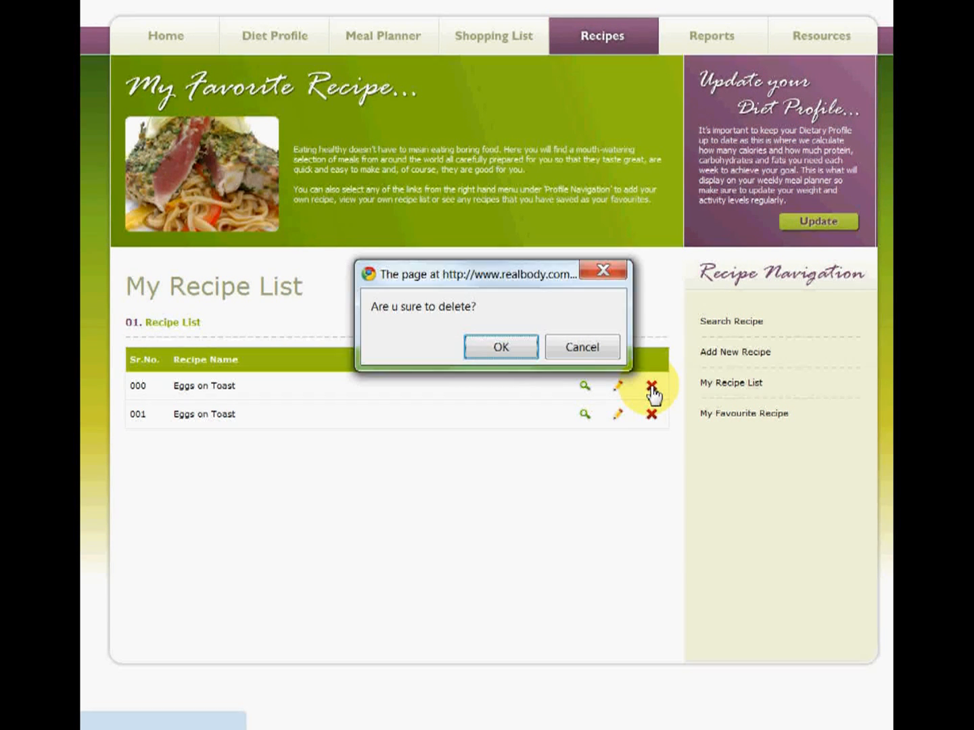
pyautogui.click(504, 348)
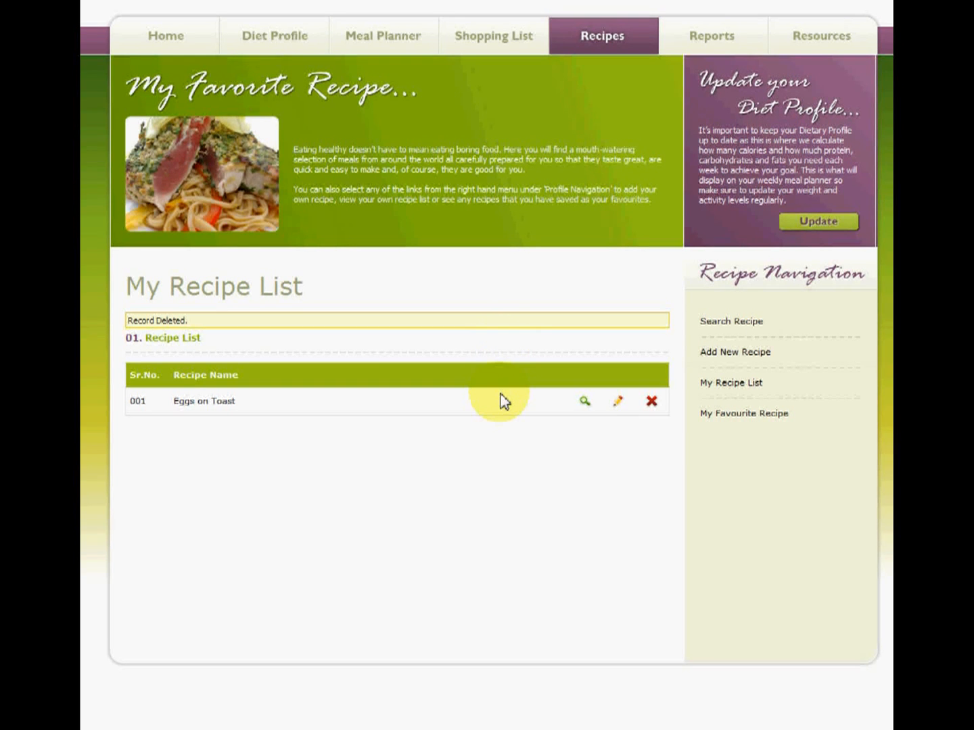
# Step: View the remaining Eggs on Toast recipe and generate its printable version for 4 serves, cancelling the actual printing
pyautogui.click(584, 404)
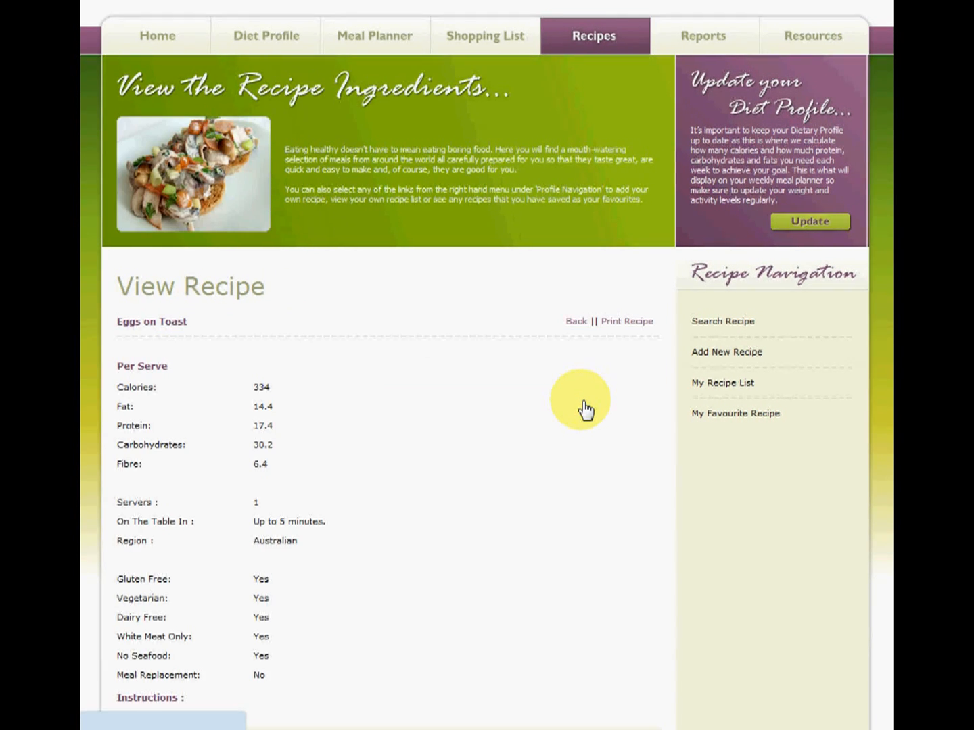
pyautogui.scroll(-3, 585, 406)
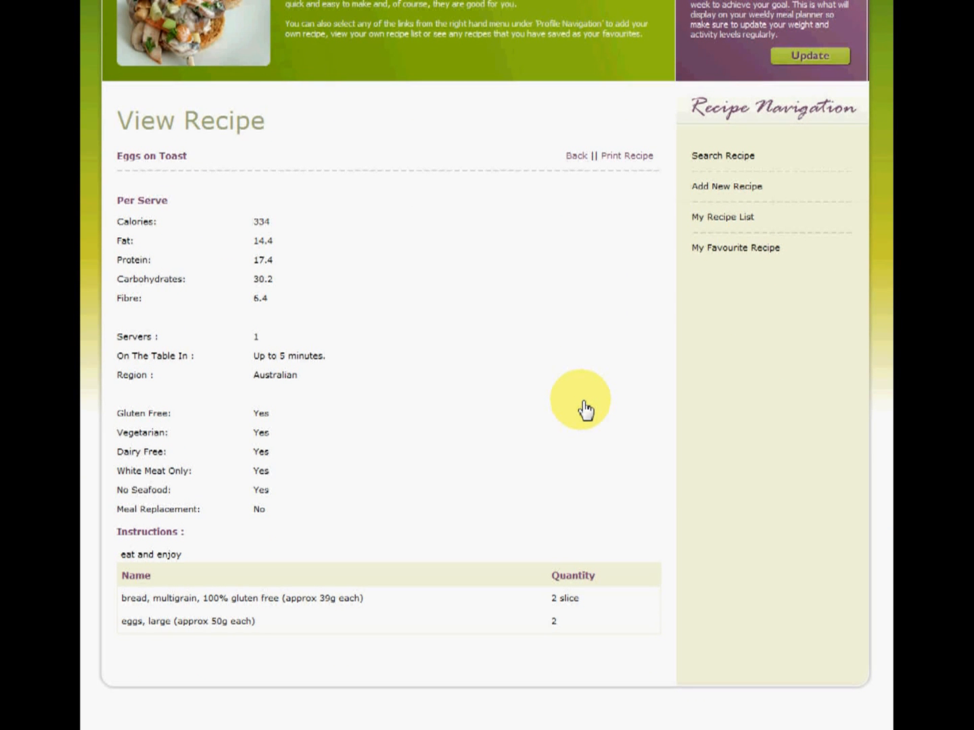
pyautogui.click(633, 156)
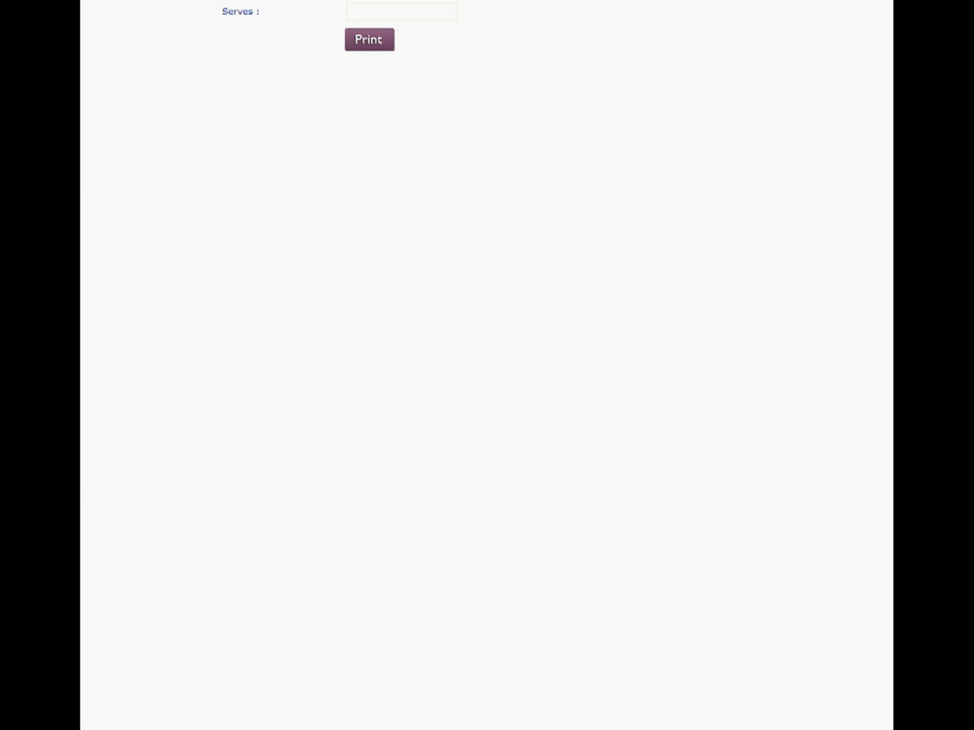
pyautogui.click(430, 59)
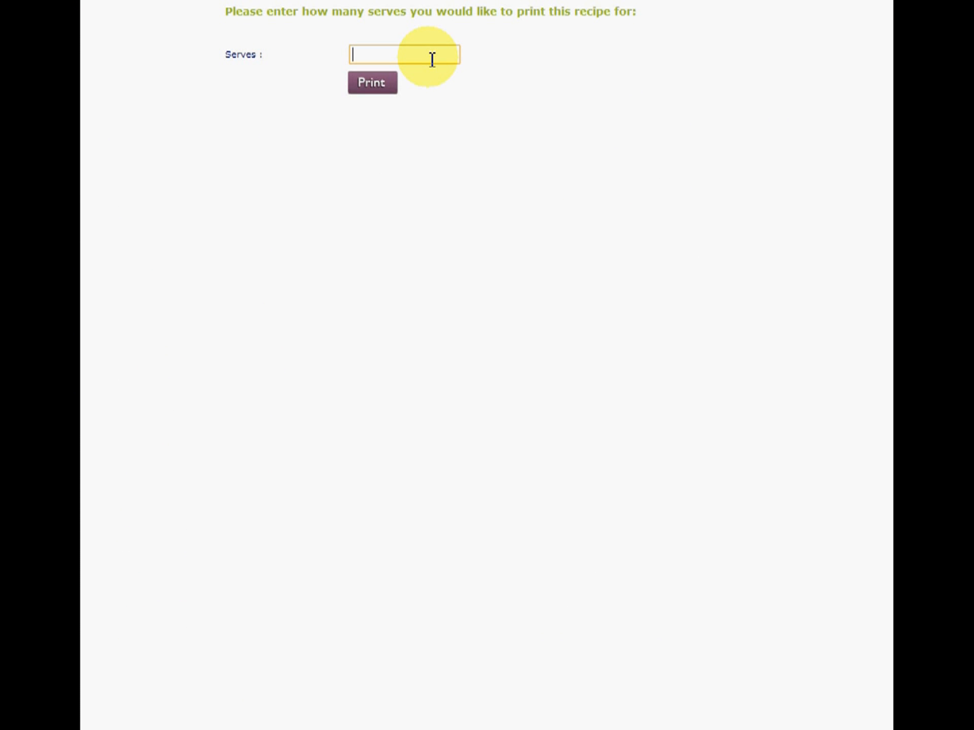
pyautogui.write('4')
pyautogui.click(389, 88)
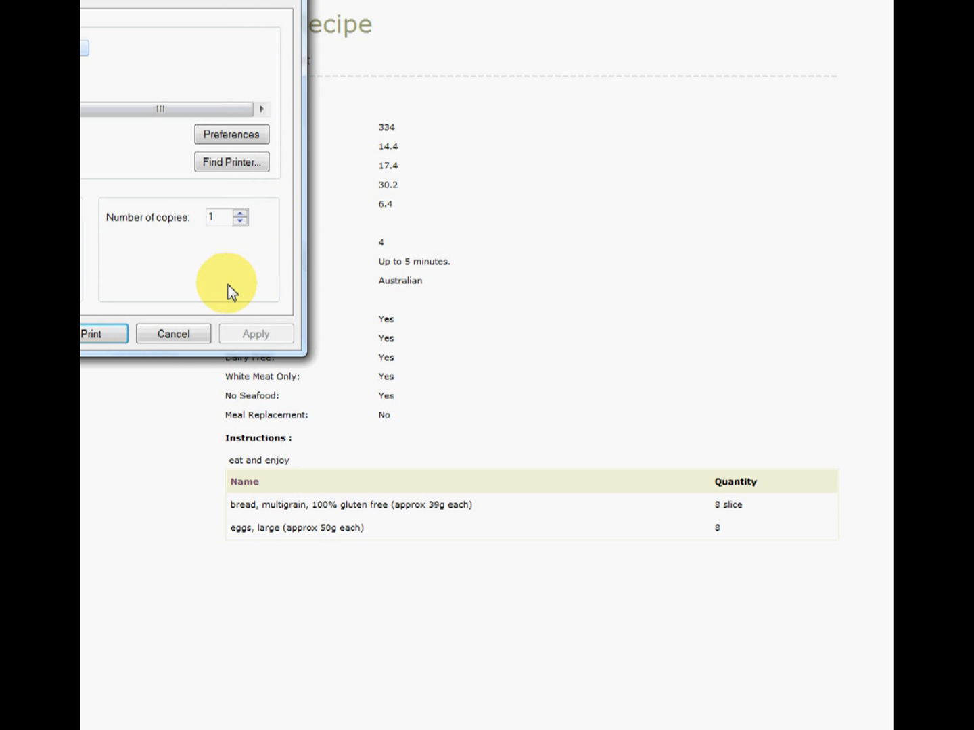
pyautogui.click(174, 334)
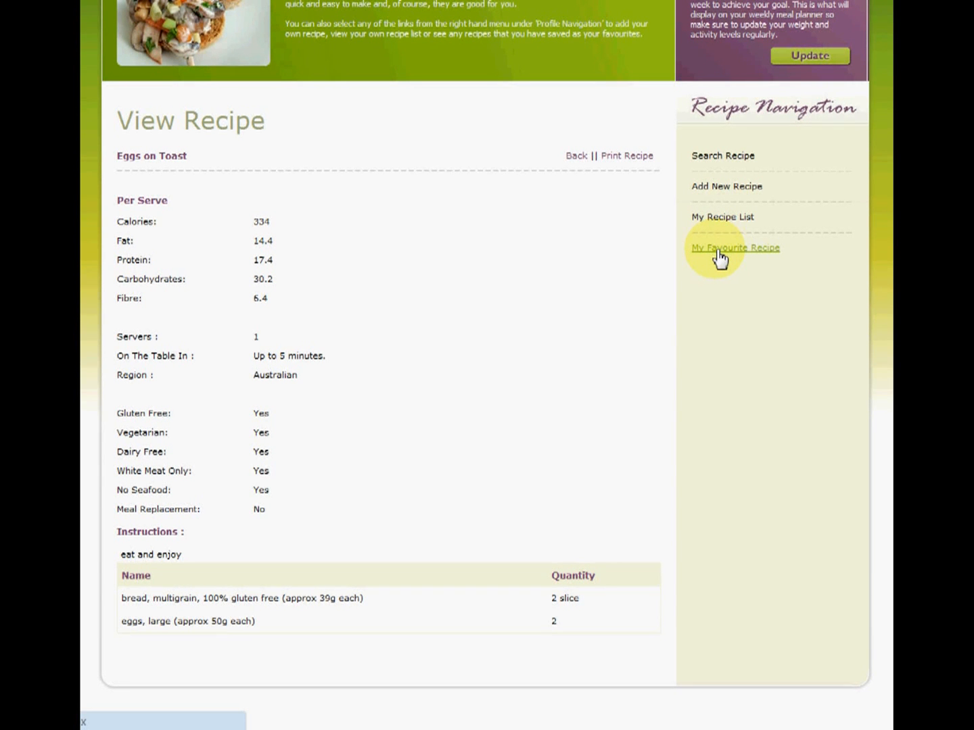
# Step: Show the list of favourite recipes
pyautogui.click(718, 250)
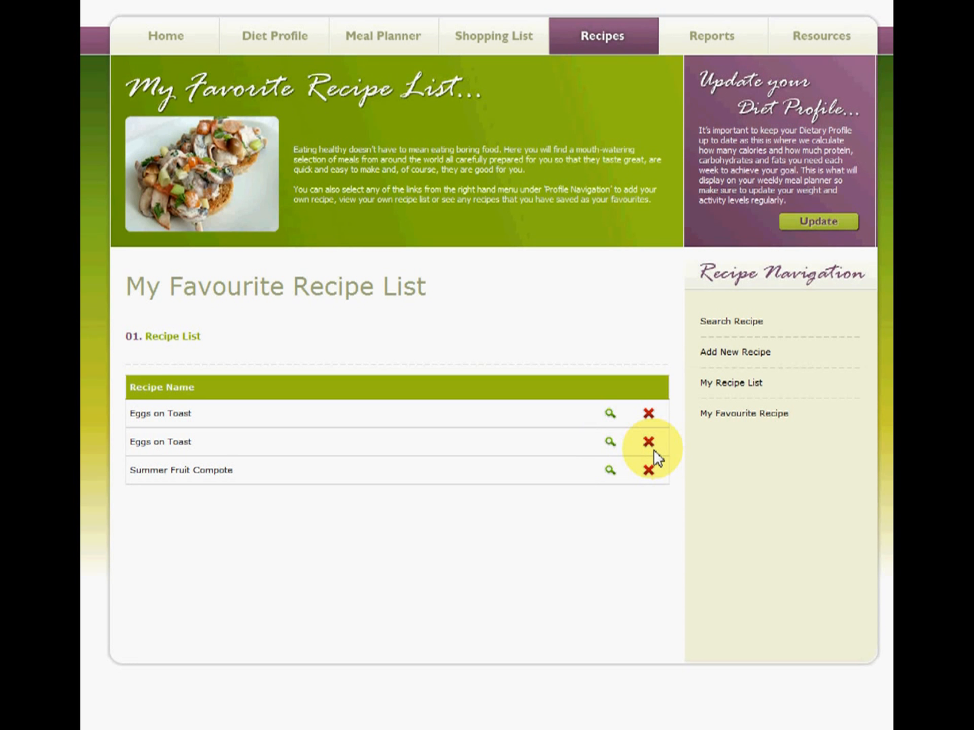